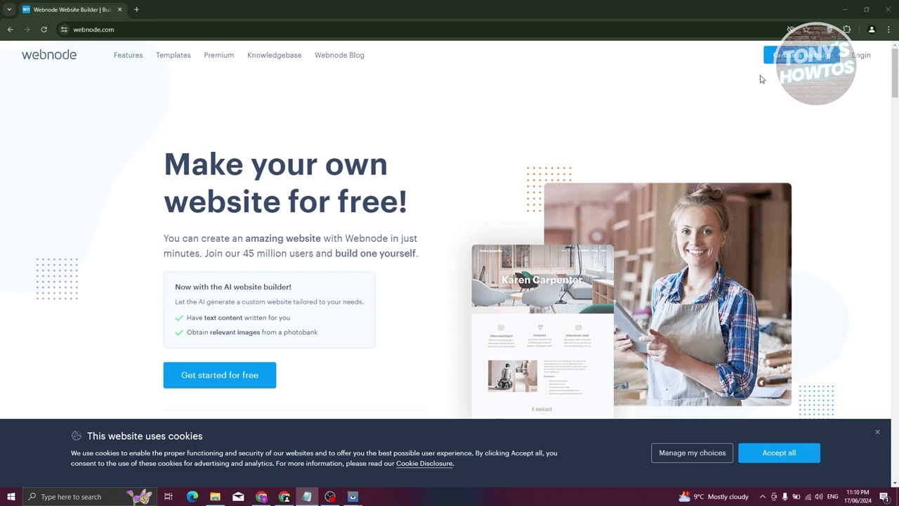
# - Start creating a new website from the Webnode homepage
pyautogui.click(783, 56)
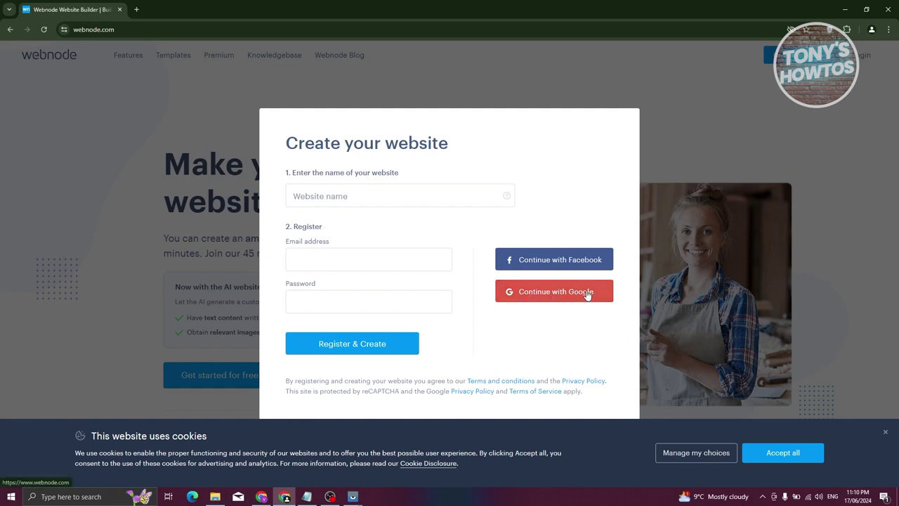
# - Name the new website 'renzi' and choose to register with a Google account
pyautogui.click(392, 198)
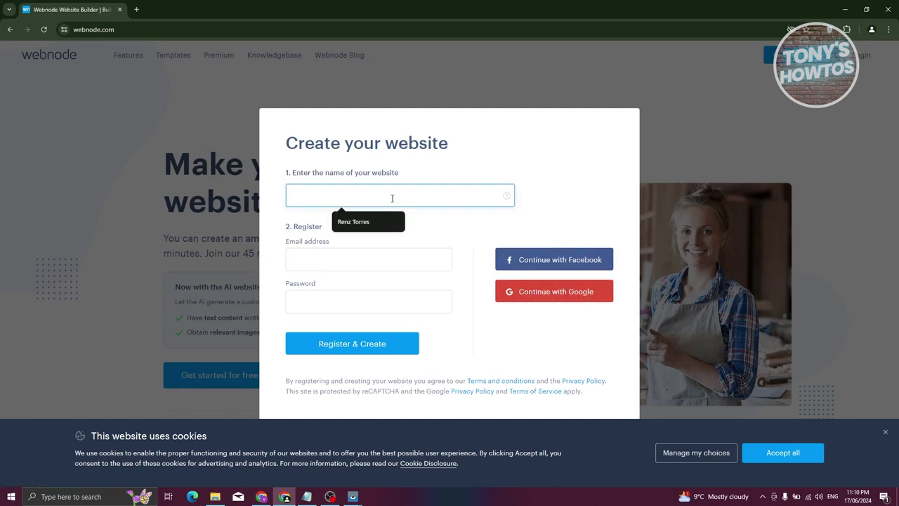
pyautogui.write('renzi')
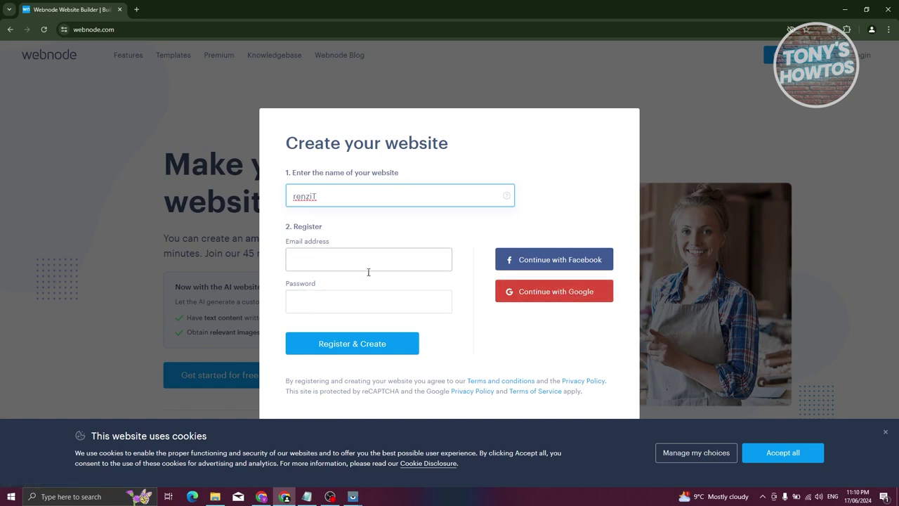
pyautogui.click(578, 300)
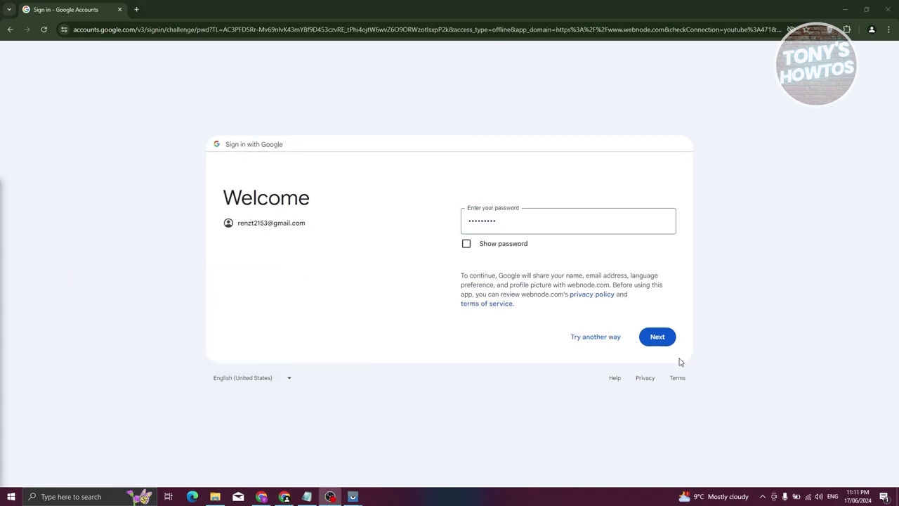
# - Submit the Google account password and choose to create a regular website
pyautogui.click(657, 336)
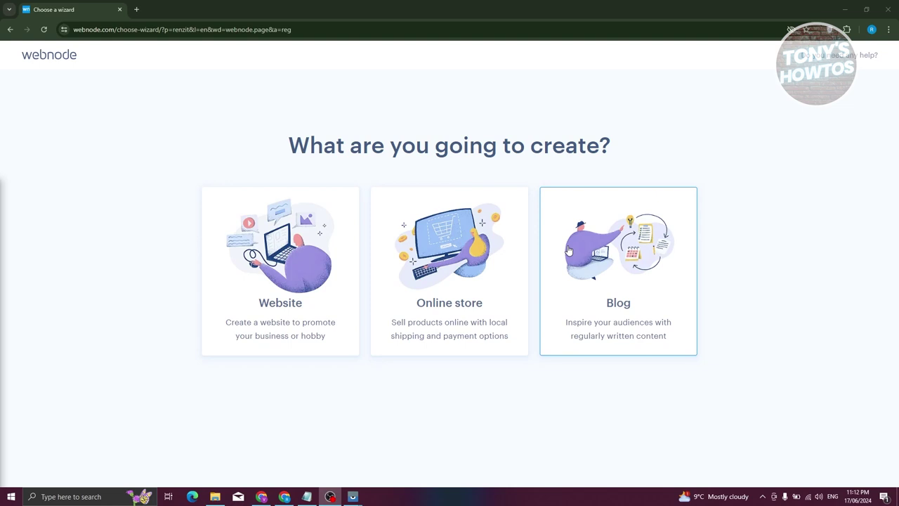
pyautogui.click(256, 260)
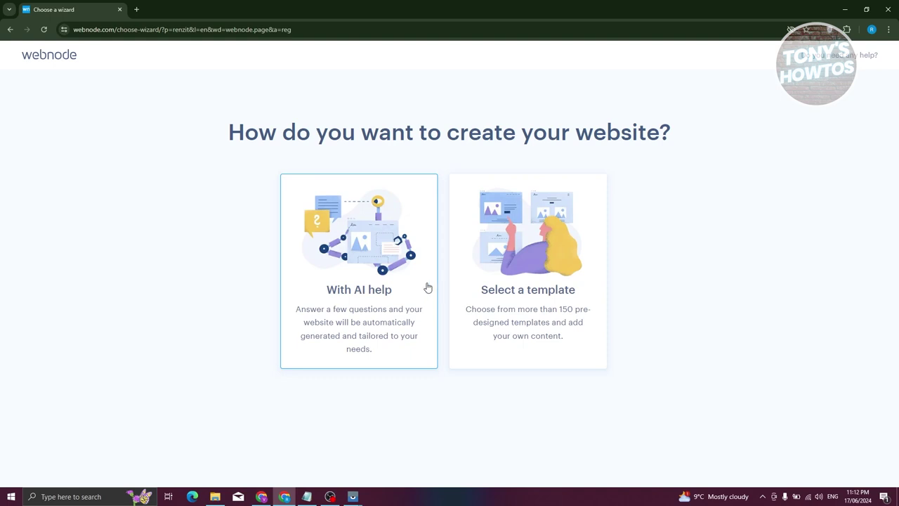
# - Opt to build from a ready-made template instead of AI, bringing up the template gallery
pyautogui.click(520, 280)
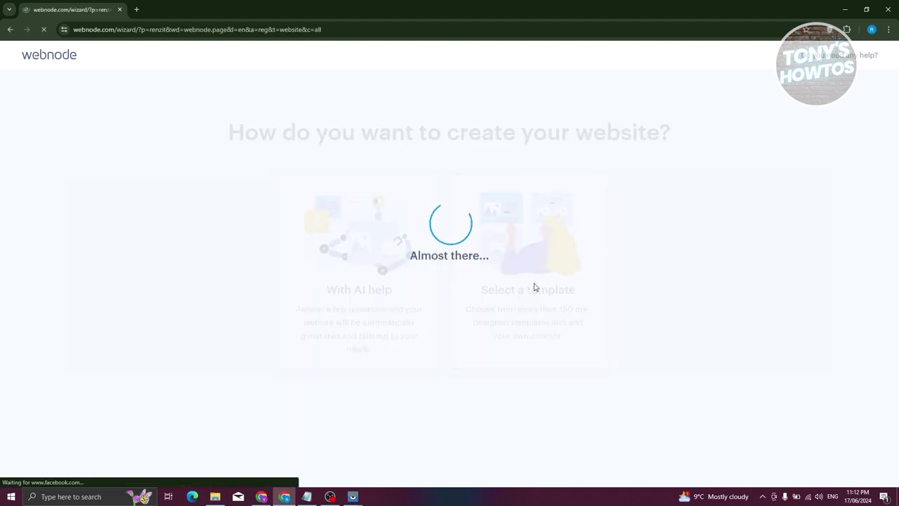
pyautogui.moveTo(387, 302)
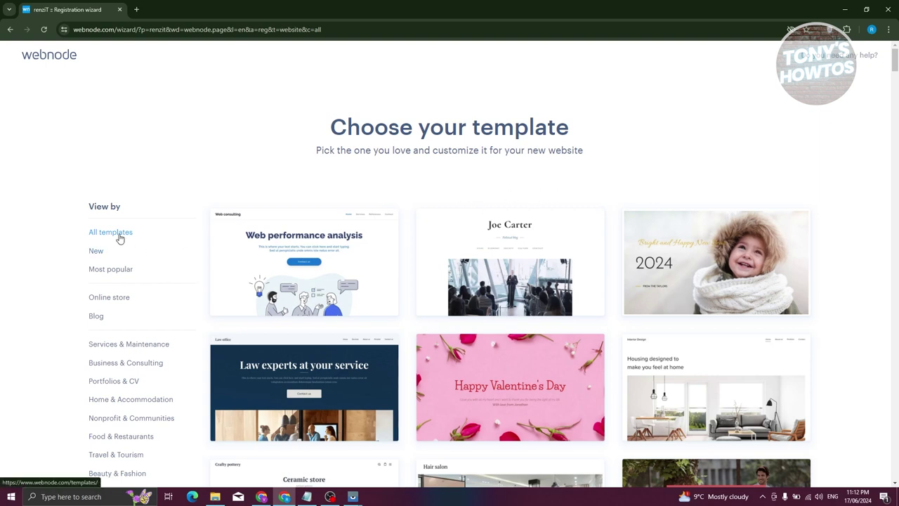
pyautogui.scroll(-2, 716, 208)
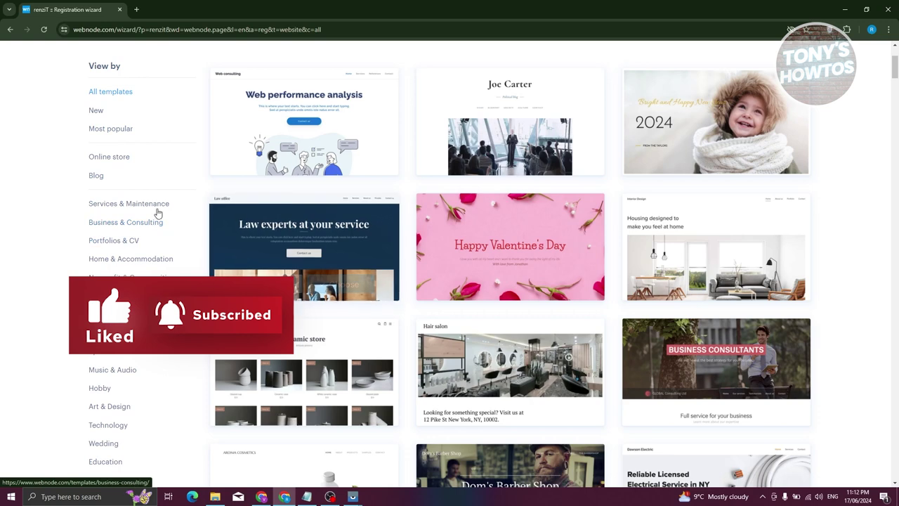
# - Browse the template gallery and create the site from the Dom's Barber Shop template
pyautogui.scroll(-3, 181, 315)
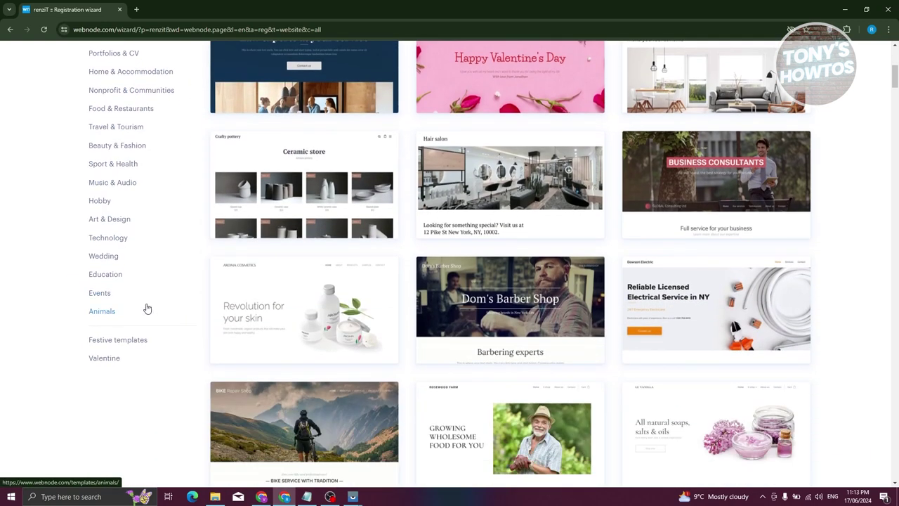
pyautogui.moveTo(384, 329)
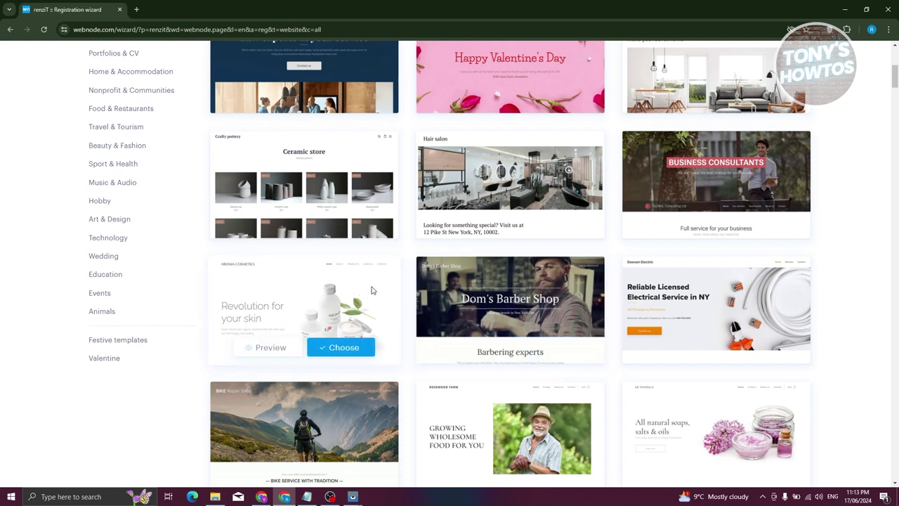
pyautogui.moveTo(423, 314)
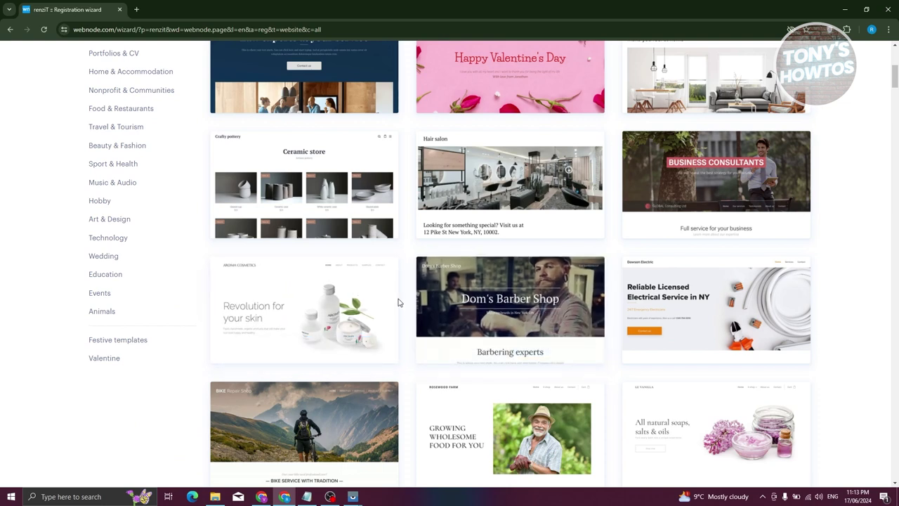
pyautogui.scroll(3, 401, 296)
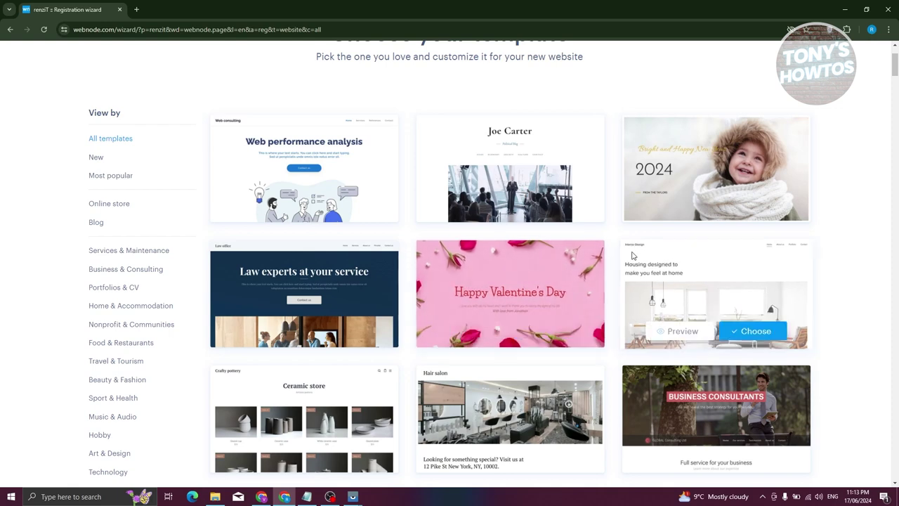
pyautogui.moveTo(290, 319)
pyautogui.scroll(-3, 387, 298)
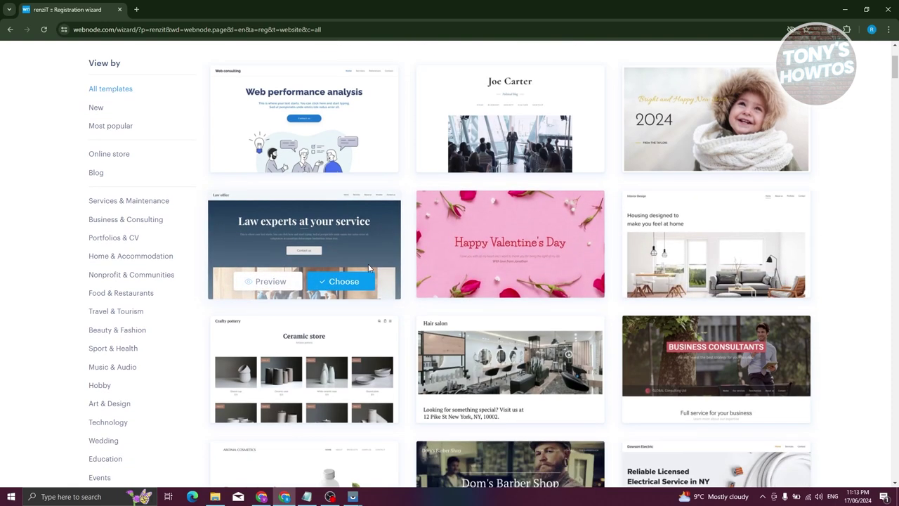
pyautogui.moveTo(652, 208)
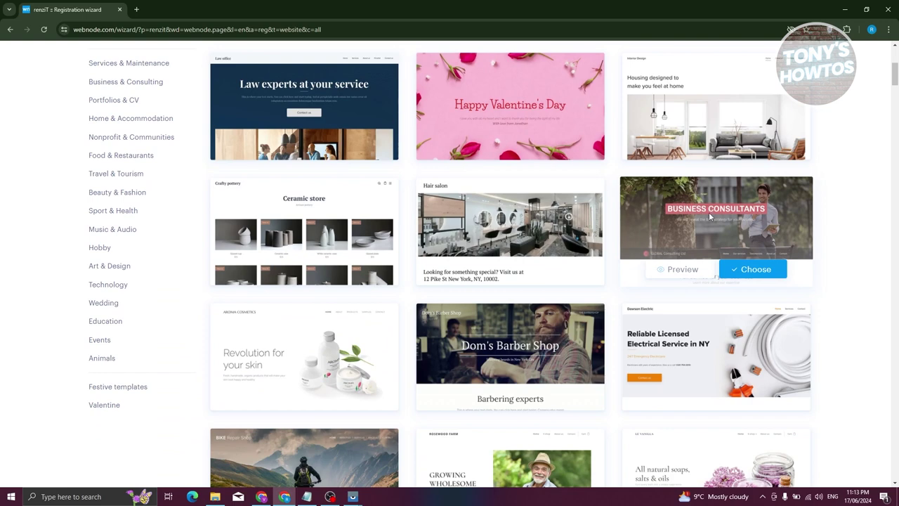
pyautogui.scroll(-1, 472, 263)
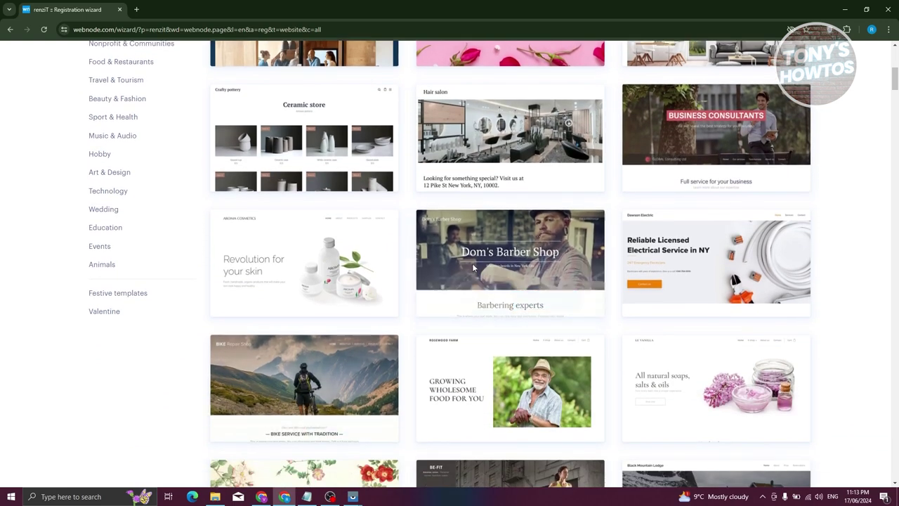
pyautogui.click(552, 304)
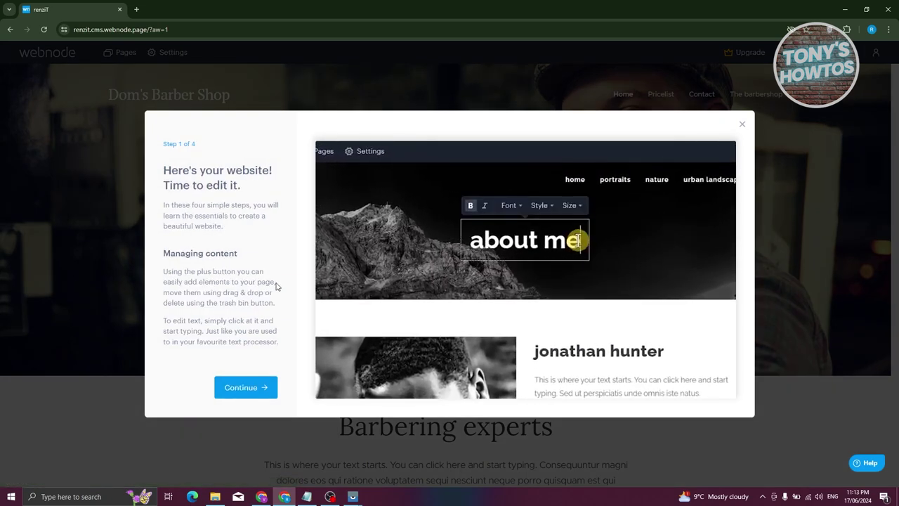
# - Go through all four steps of the welcome tour, then bring up the site's Pages list
pyautogui.click(242, 394)
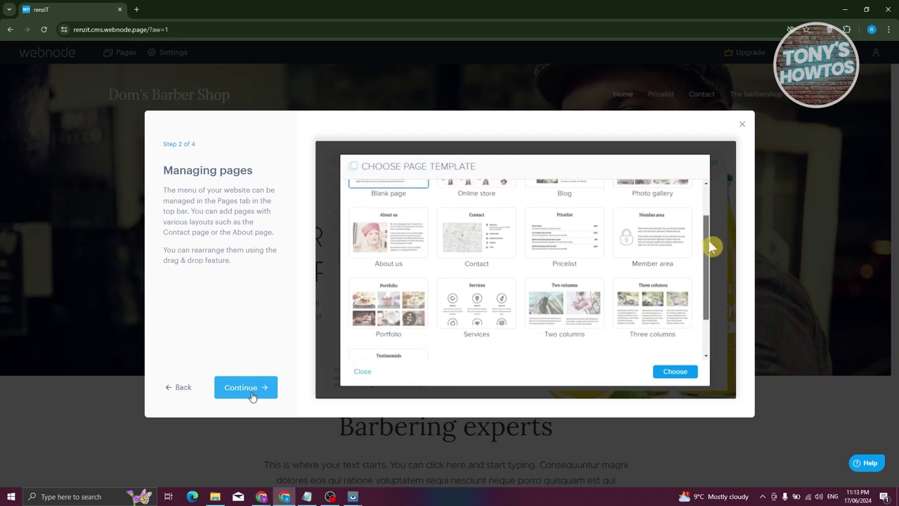
pyautogui.click(252, 395)
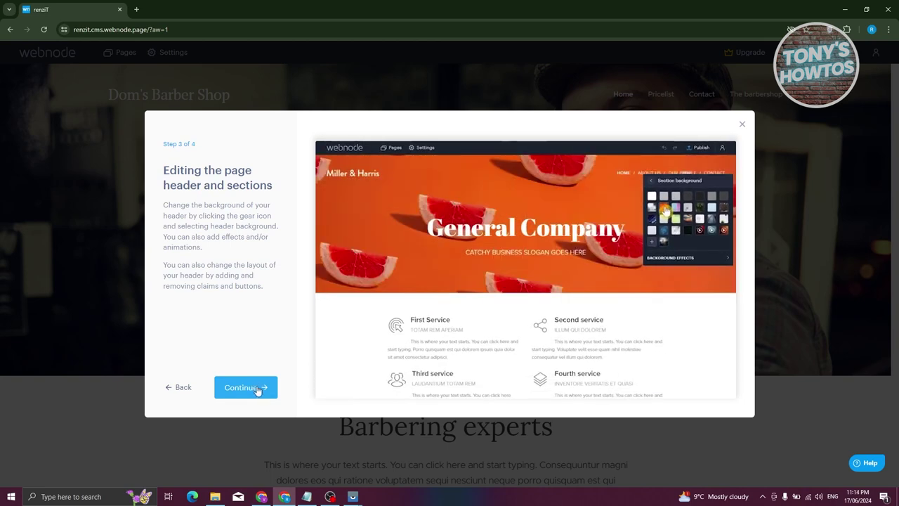
pyautogui.click(257, 388)
pyautogui.click(242, 388)
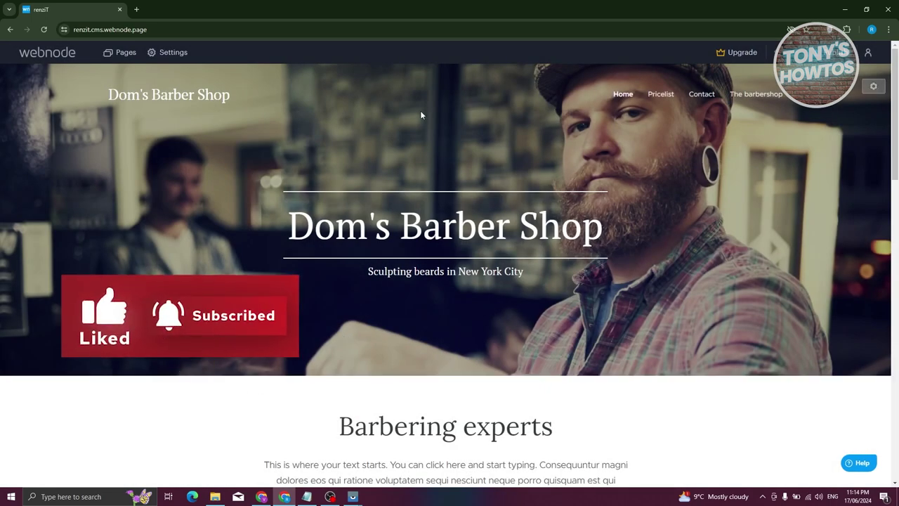
pyautogui.click(134, 54)
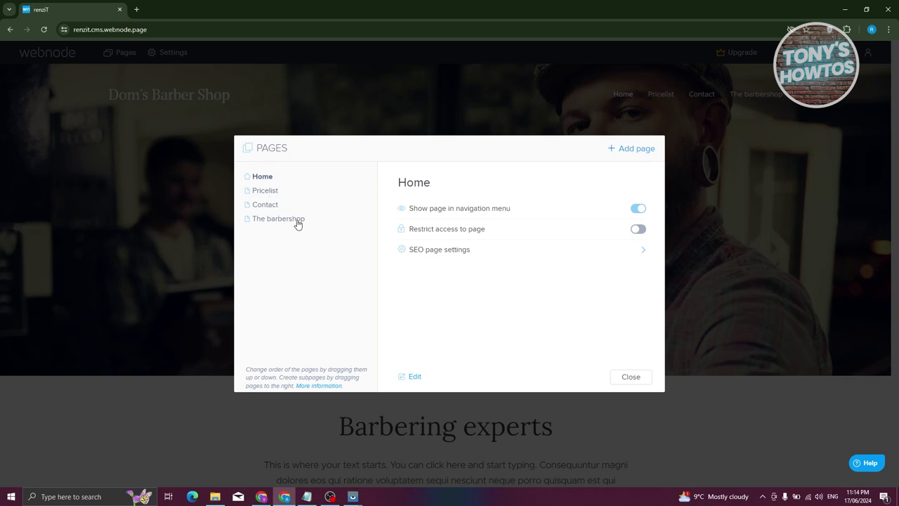
# - Review the Pricelist and Home page settings, including Home's SEO settings, then start adding a page
pyautogui.click(275, 194)
pyautogui.click(265, 179)
pyautogui.click(643, 252)
pyautogui.scroll(-2, 503, 274)
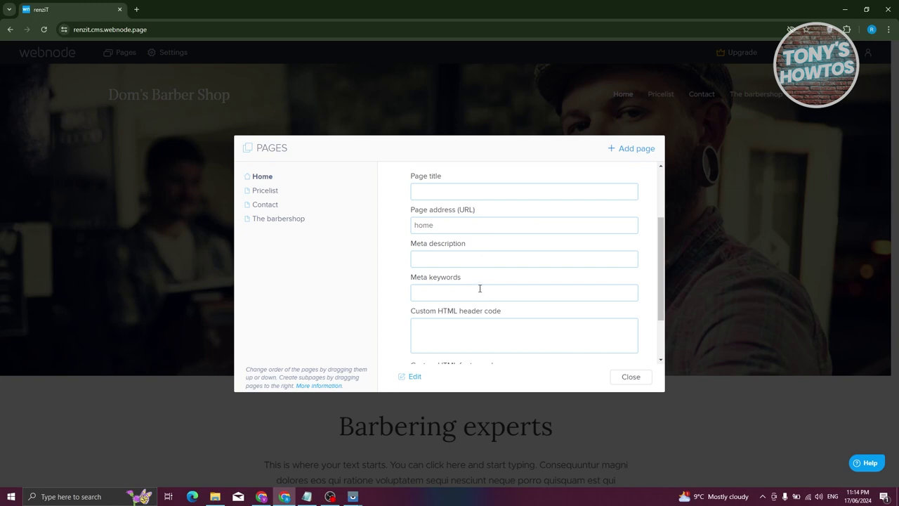
pyautogui.scroll(-2, 480, 288)
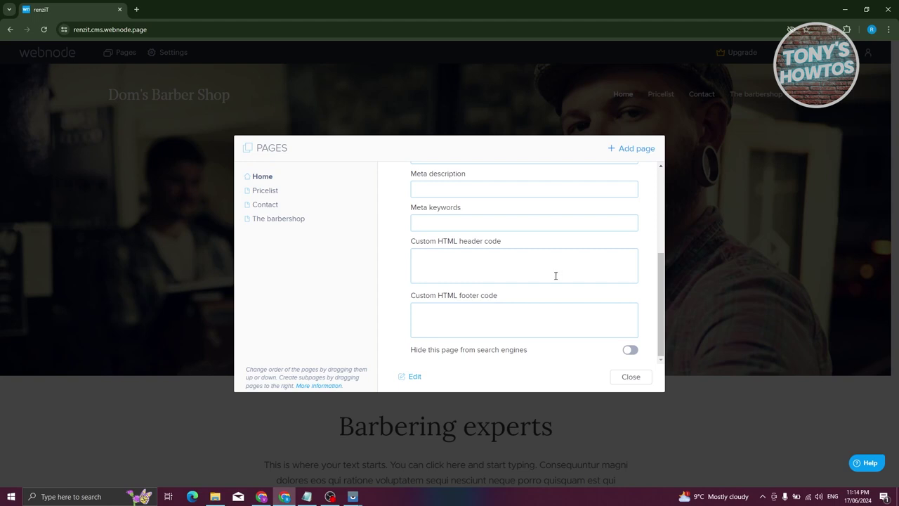
pyautogui.scroll(5, 555, 276)
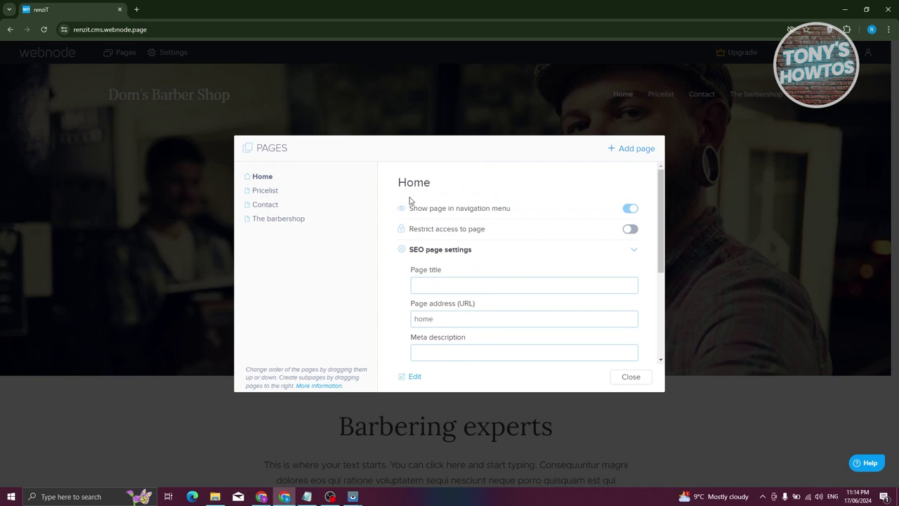
pyautogui.click(625, 151)
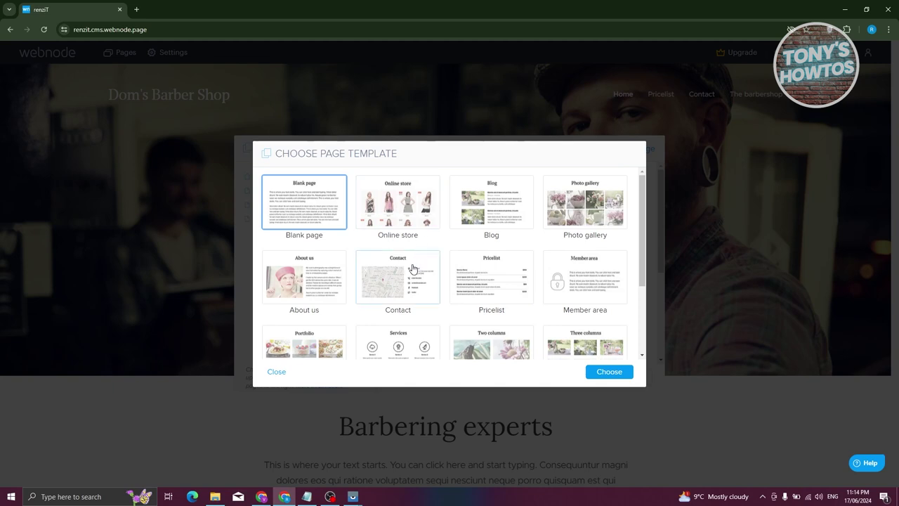
# - Create a new FAQ page from the FAQ page template
pyautogui.scroll(-3, 432, 293)
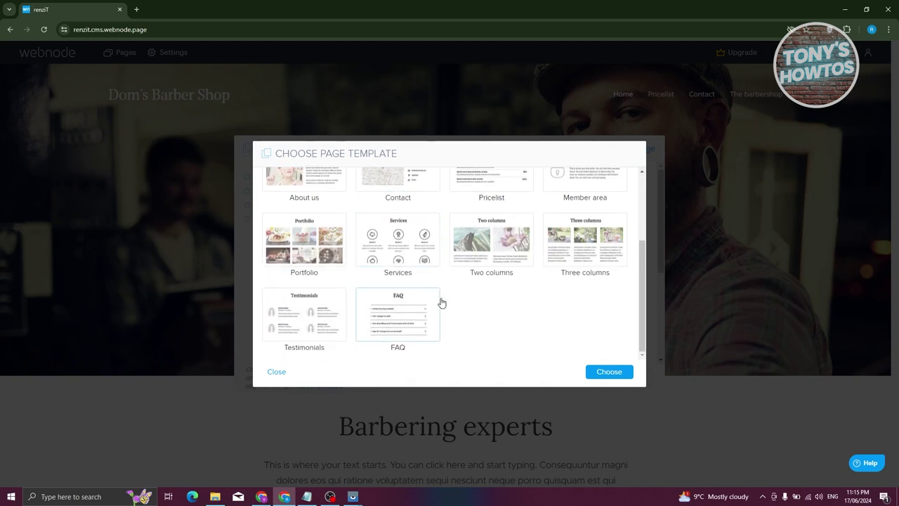
pyautogui.click(419, 321)
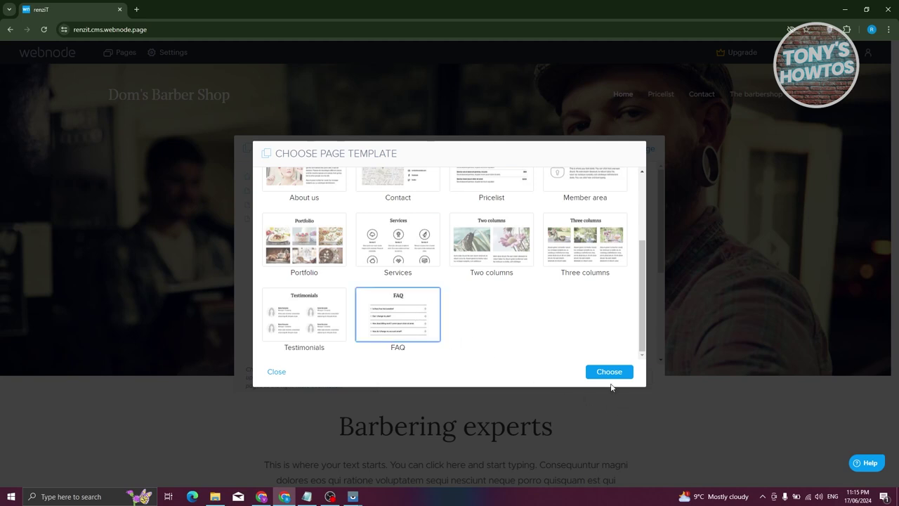
pyautogui.click(609, 371)
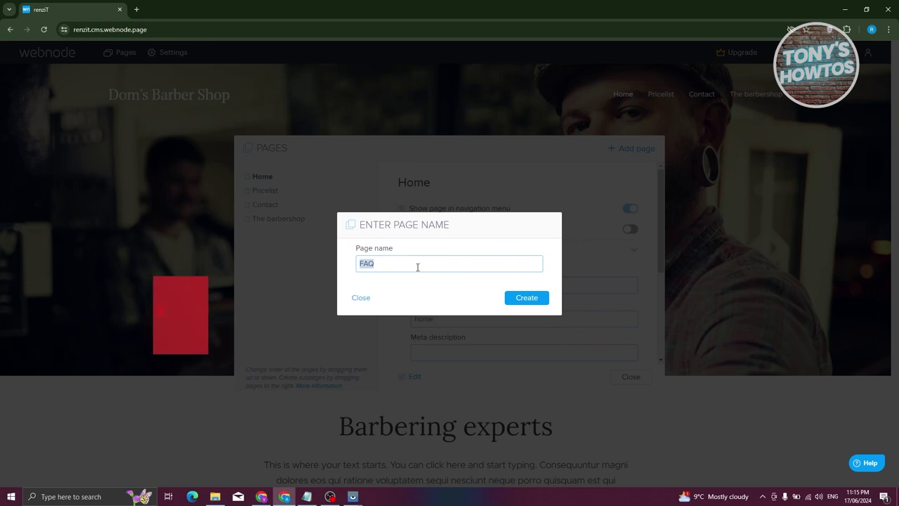
pyautogui.click(537, 300)
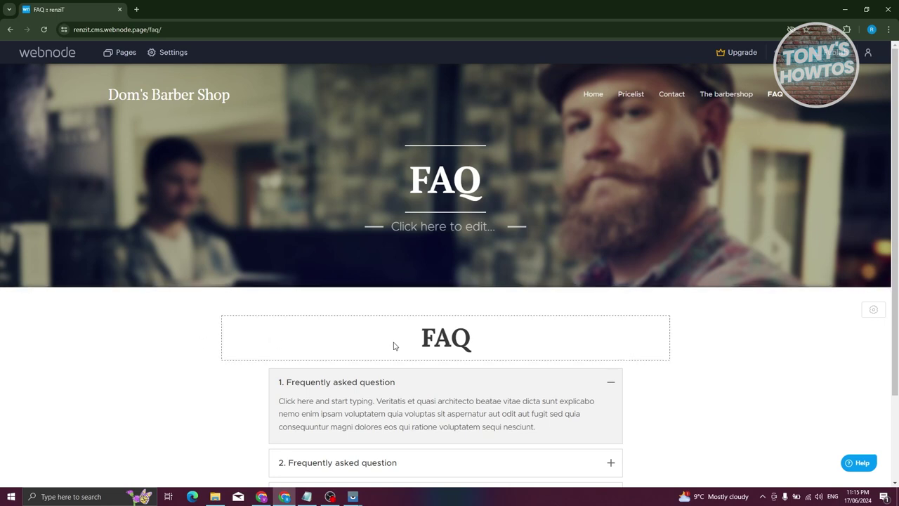
pyautogui.click(170, 98)
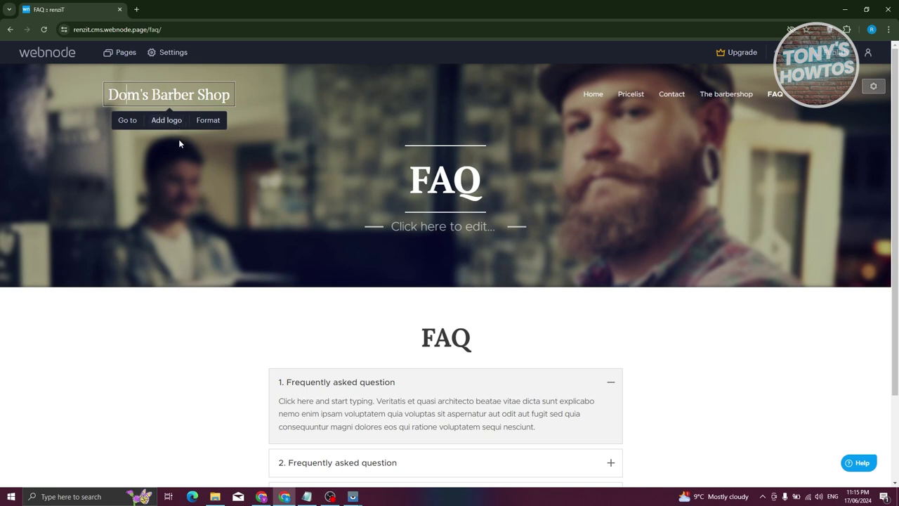
# - Upload dog-8262506_1280.jpg as the site logo and rename the site title to 'RENZI Shop'
pyautogui.click(172, 124)
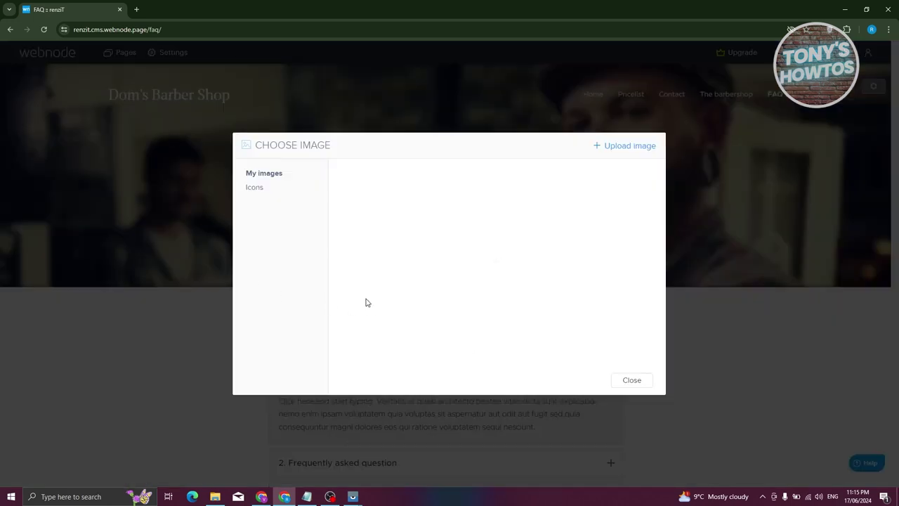
pyautogui.click(506, 279)
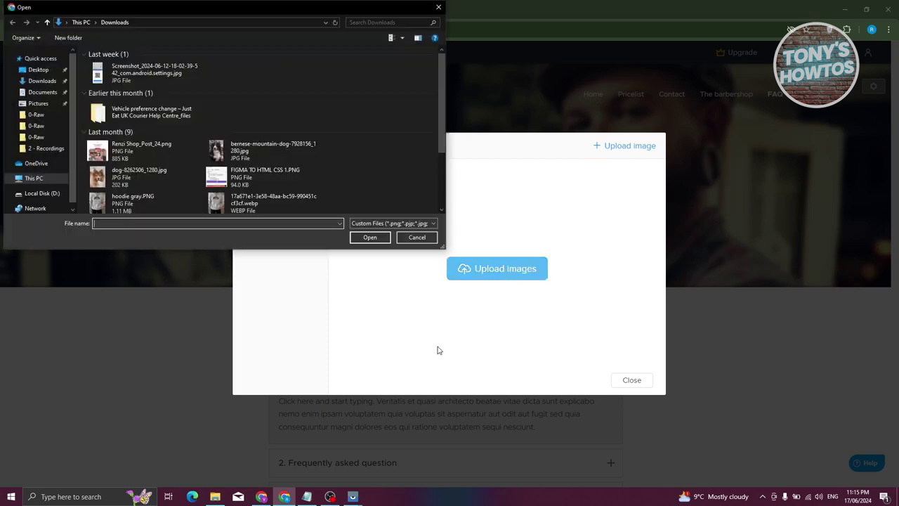
pyautogui.scroll(-2, 169, 172)
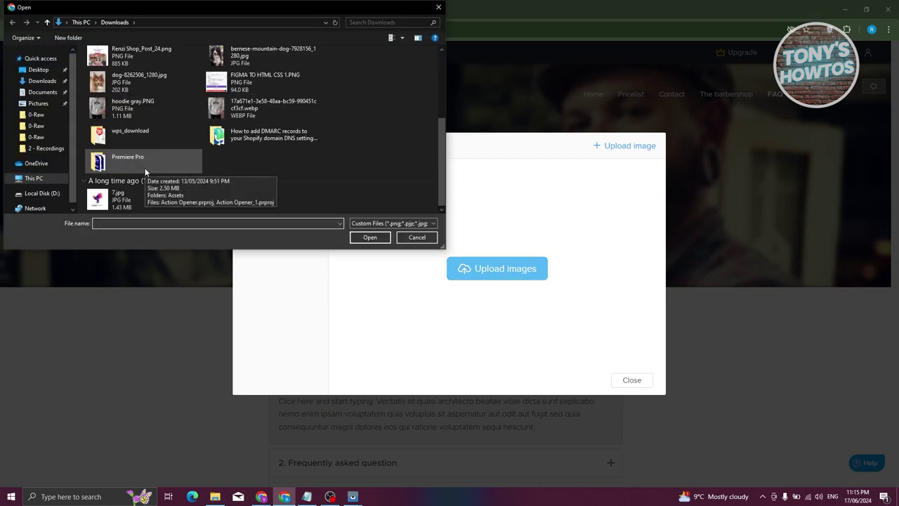
pyautogui.click(137, 123)
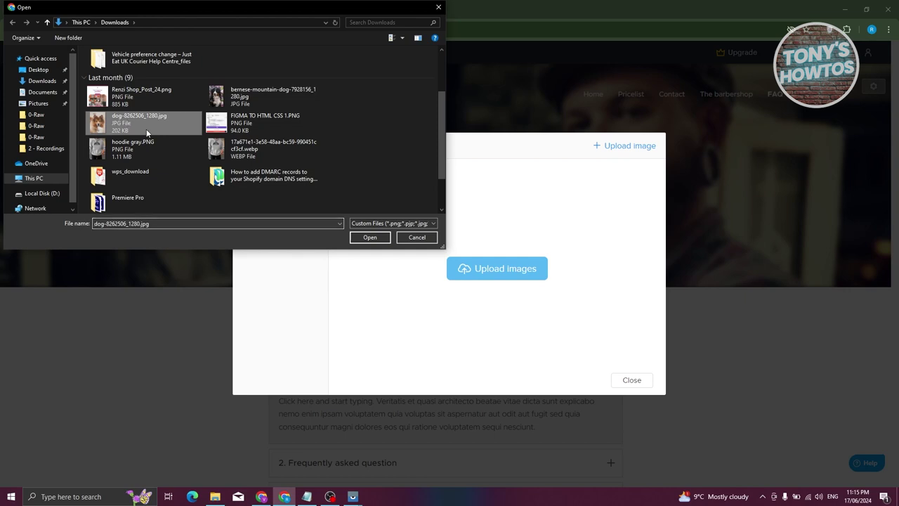
pyautogui.click(370, 237)
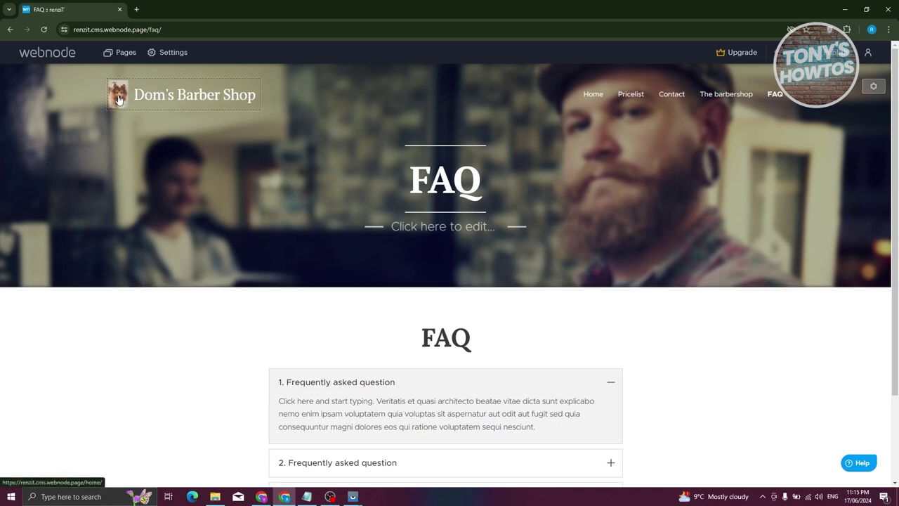
pyautogui.click(201, 101)
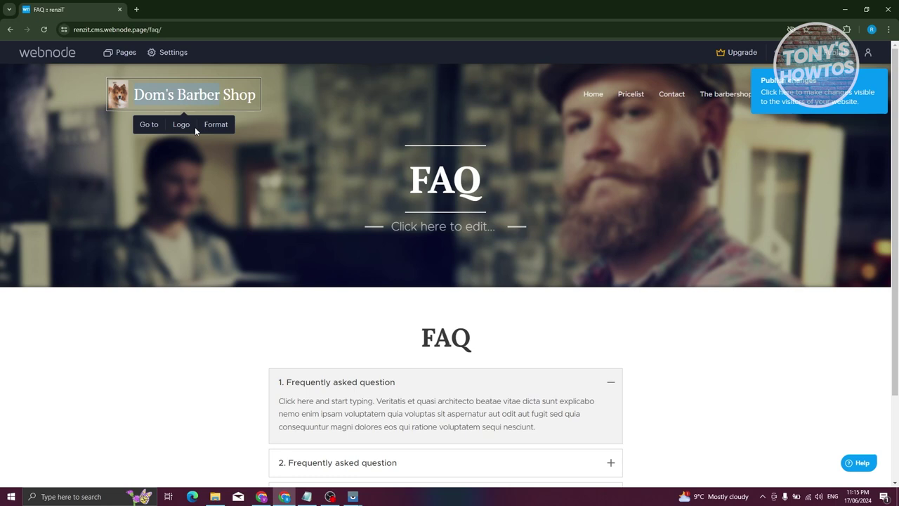
pyautogui.write('RENZI')
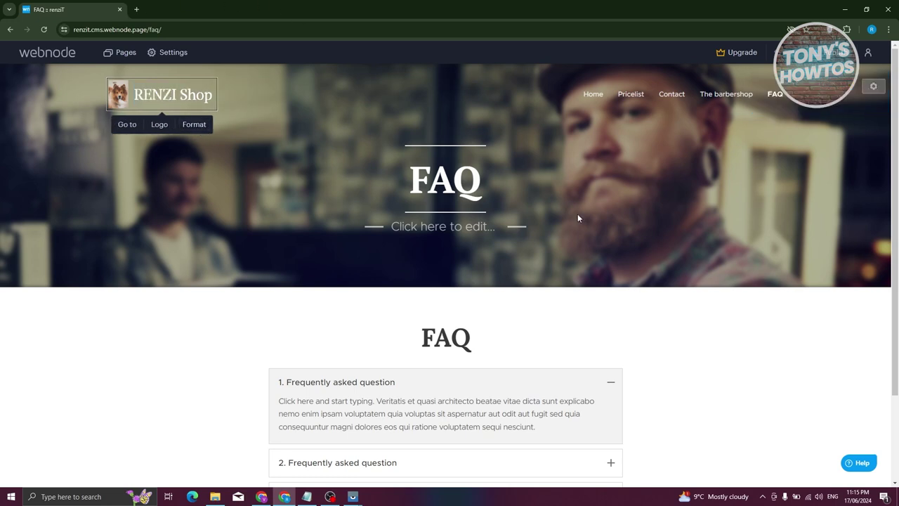
# - Change the FAQ header's placeholder subtitle to 'TEST', then select the FAQ accordion block
pyautogui.click(473, 229)
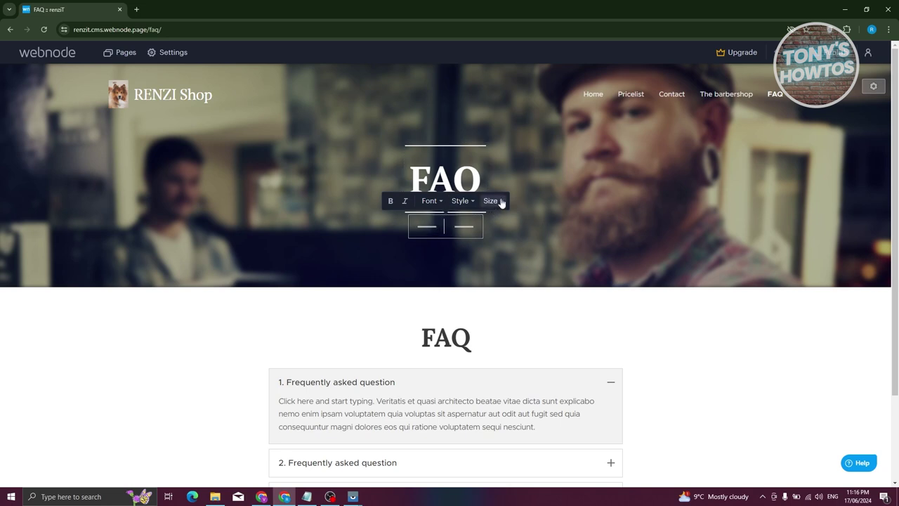
pyautogui.click(451, 181)
pyautogui.click(449, 226)
pyautogui.write('TEST')
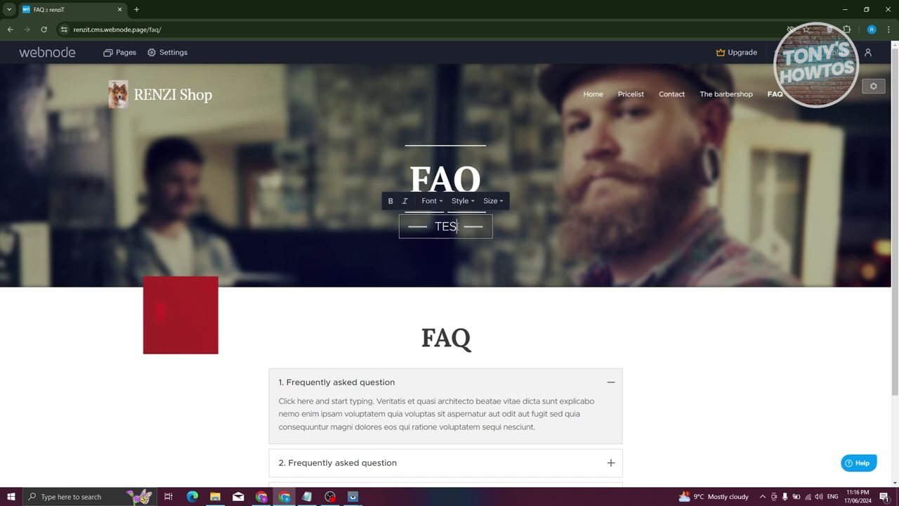
pyautogui.click(742, 352)
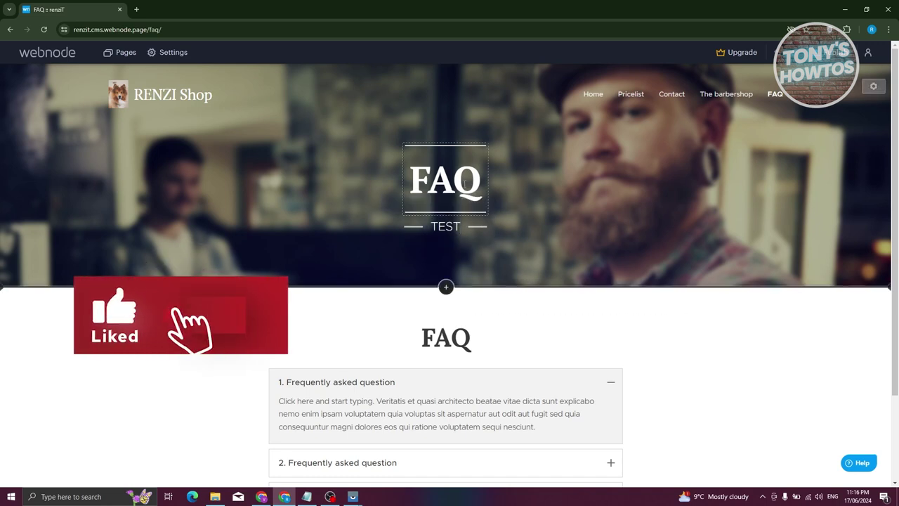
pyautogui.click(460, 184)
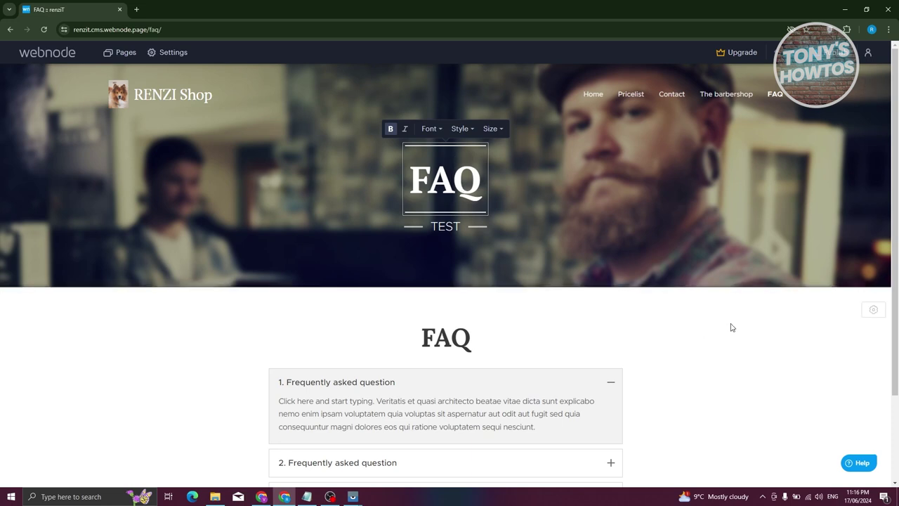
pyautogui.scroll(-3, 731, 327)
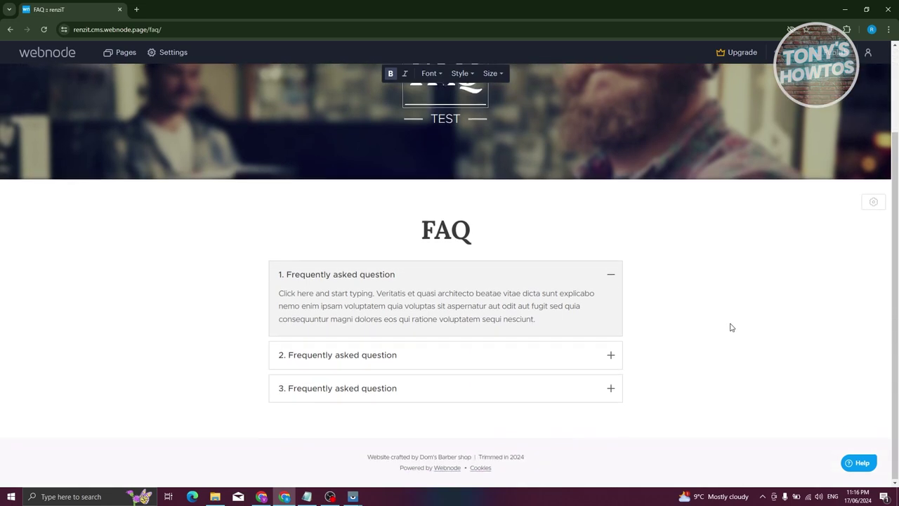
pyautogui.click(347, 292)
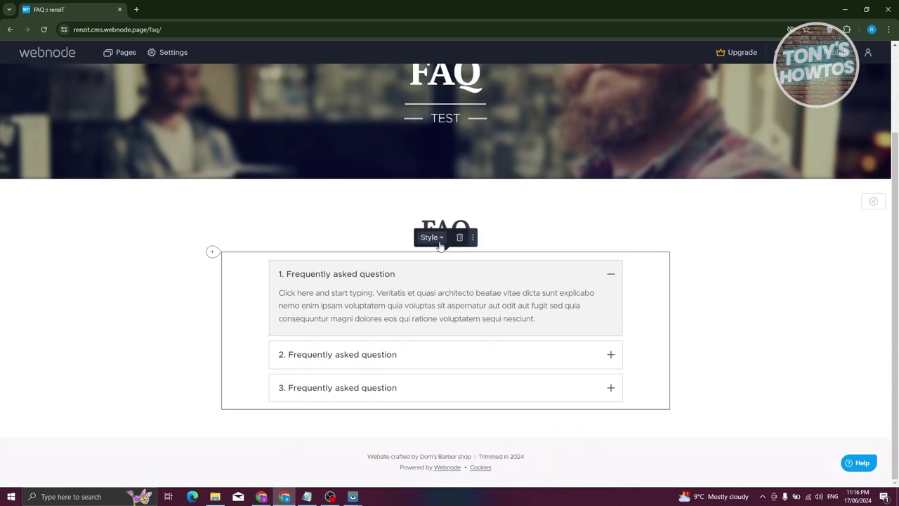
# - Restyle the FAQ accordion with bordered question bars, after trying Style 2 first
pyautogui.click(440, 238)
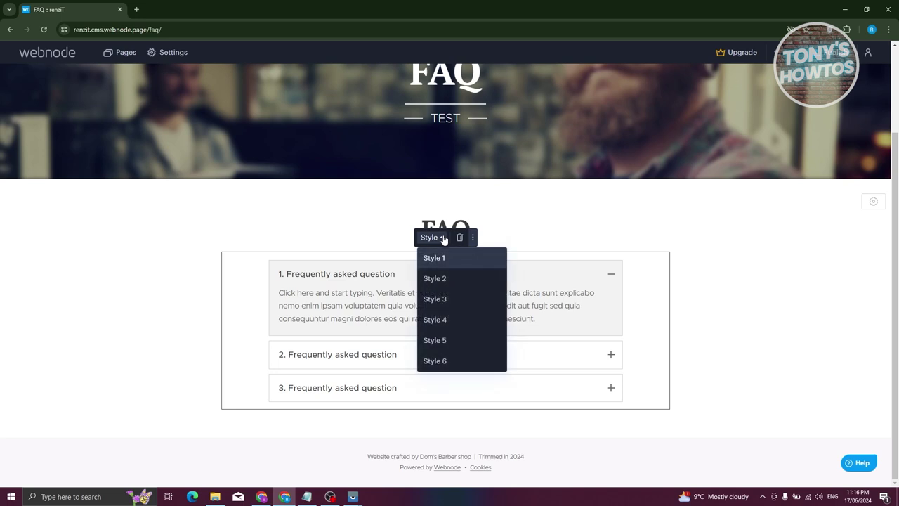
pyautogui.click(462, 278)
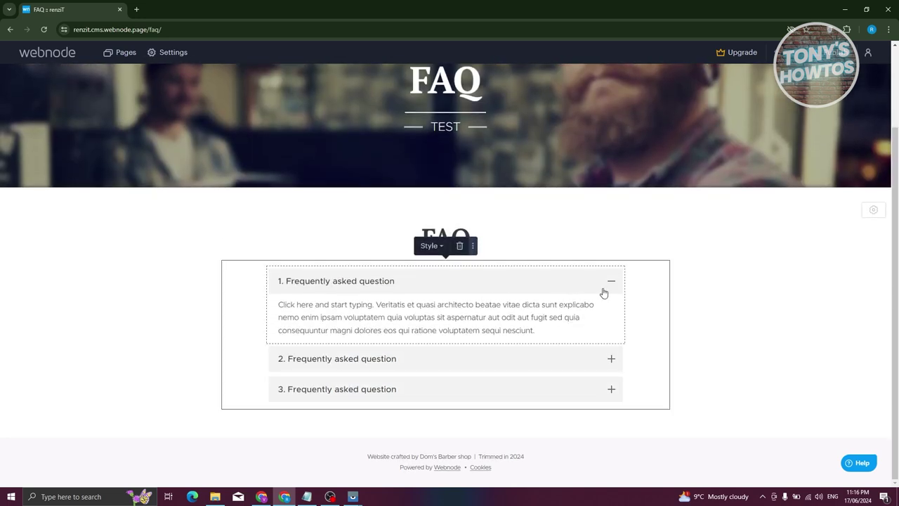
pyautogui.click(434, 246)
pyautogui.click(442, 270)
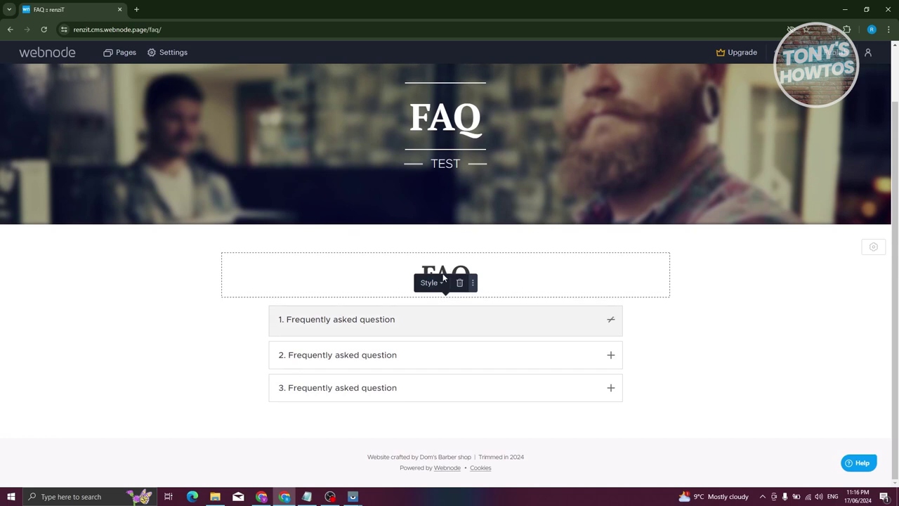
# - Replace the first question's placeholder answer paragraph with the text 'TEST'
pyautogui.click(465, 309)
pyautogui.click(518, 314)
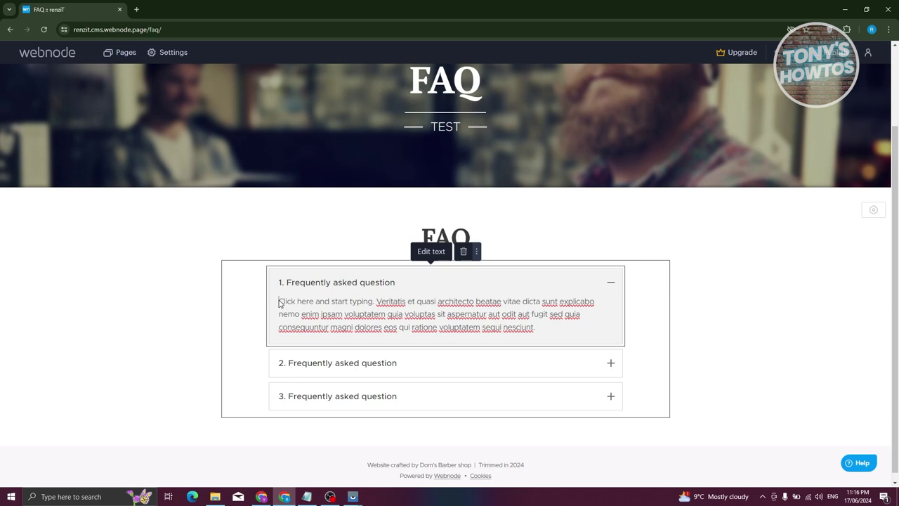
pyautogui.moveTo(279, 303); pyautogui.dragTo(543, 331)
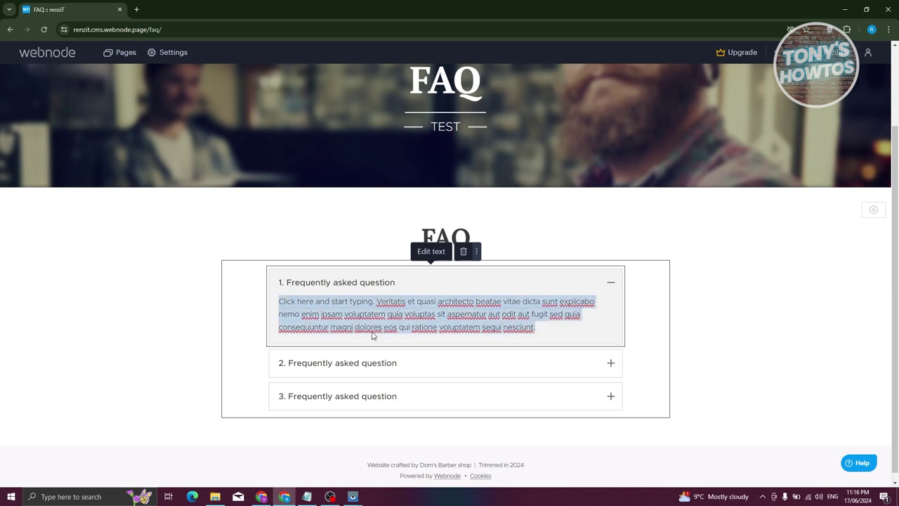
pyautogui.press('BackSpace')
pyautogui.write('TEST')
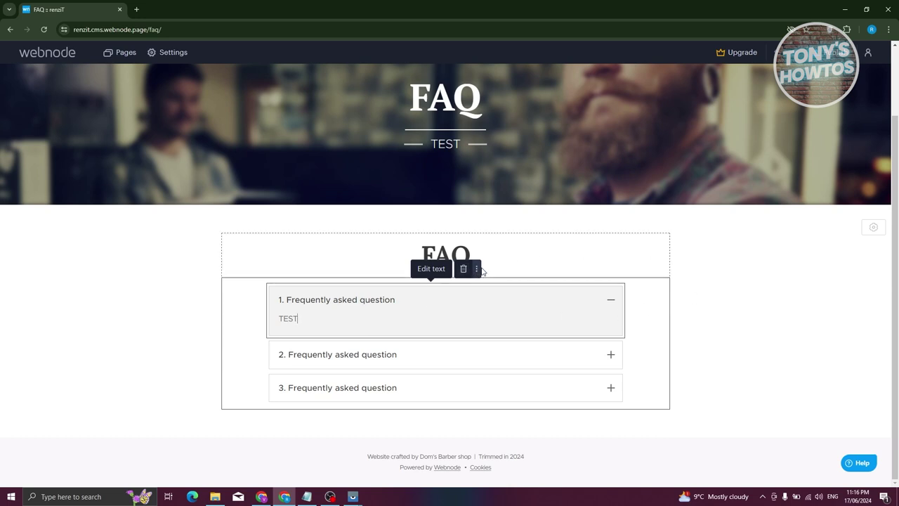
pyautogui.click(639, 320)
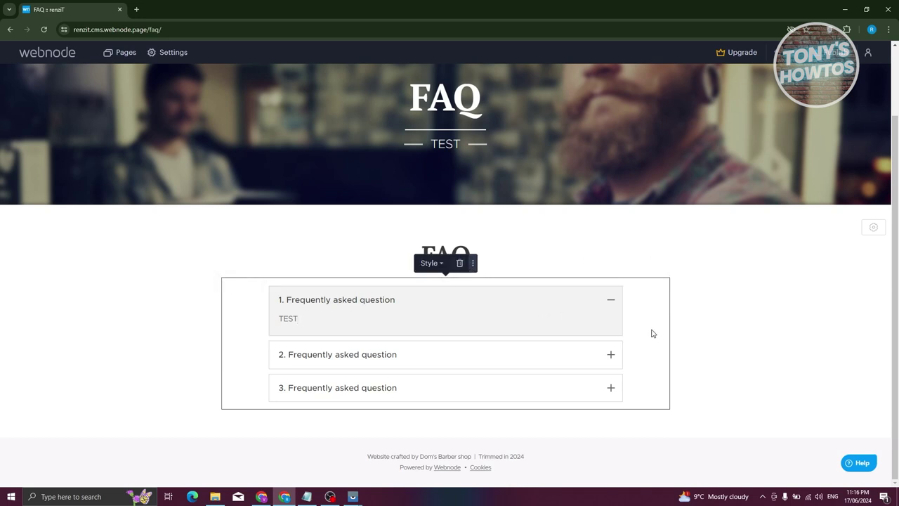
pyautogui.click(473, 264)
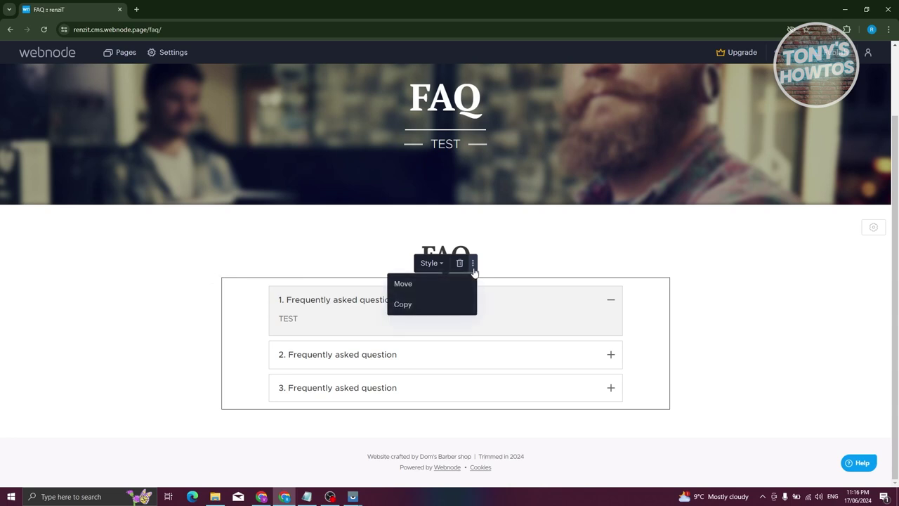
# - Look at moving the FAQ block to another page, then cancel the move
pyautogui.click(410, 285)
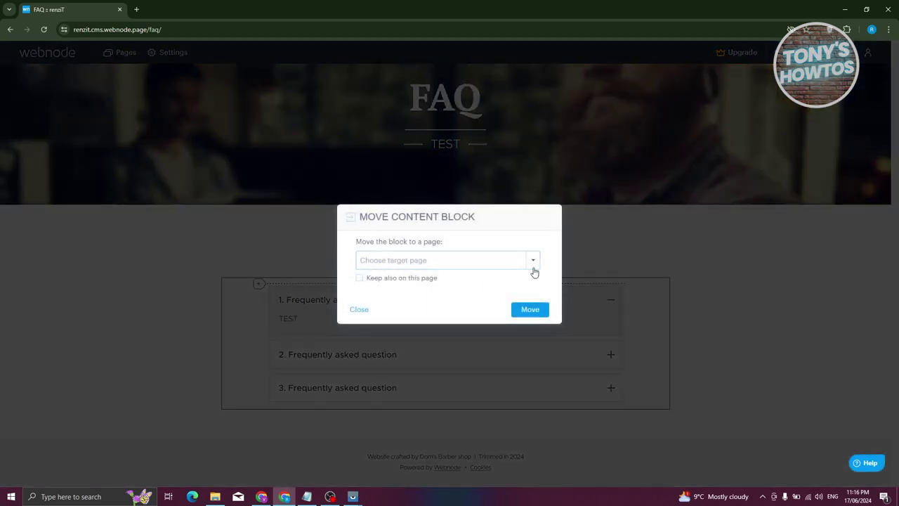
pyautogui.click(506, 258)
pyautogui.click(555, 283)
pyautogui.click(360, 310)
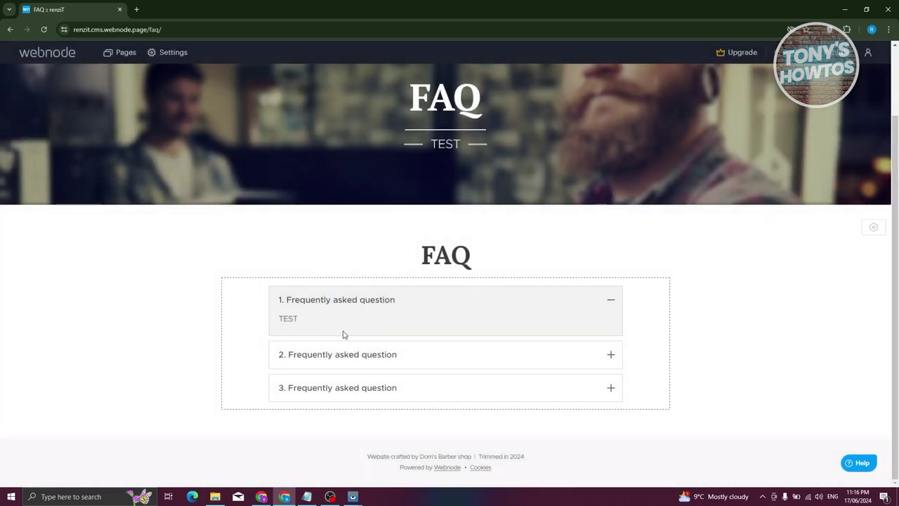
# - Insert a new FAQ question after the first and prefix its text with '4.'
pyautogui.click(640, 339)
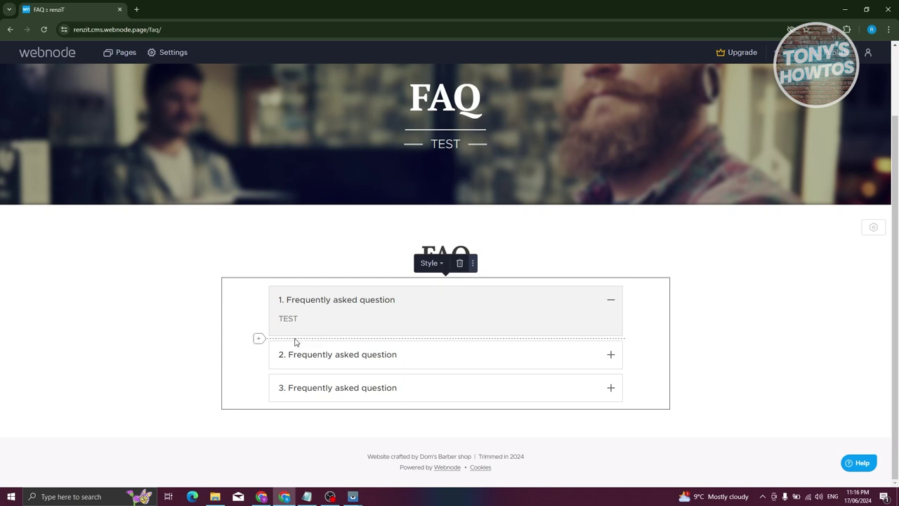
pyautogui.click(258, 340)
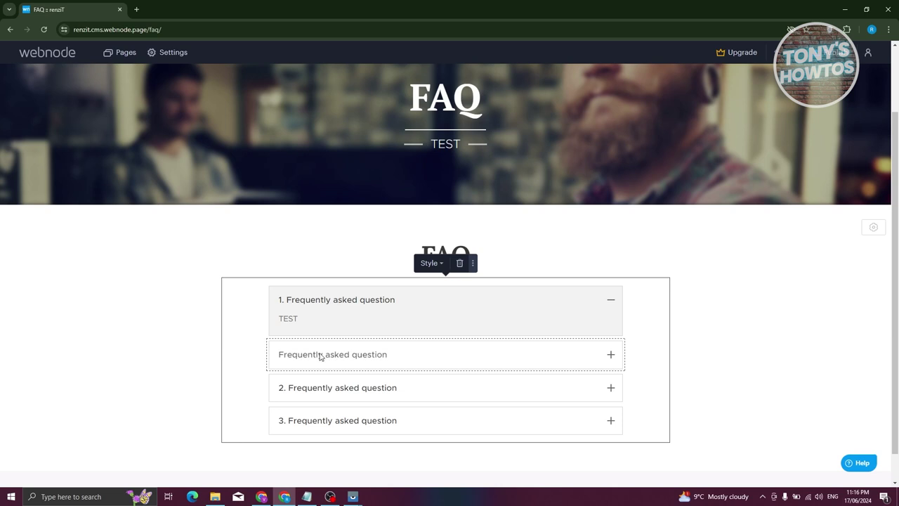
pyautogui.click(326, 355)
pyautogui.moveTo(404, 351); pyautogui.dragTo(433, 348)
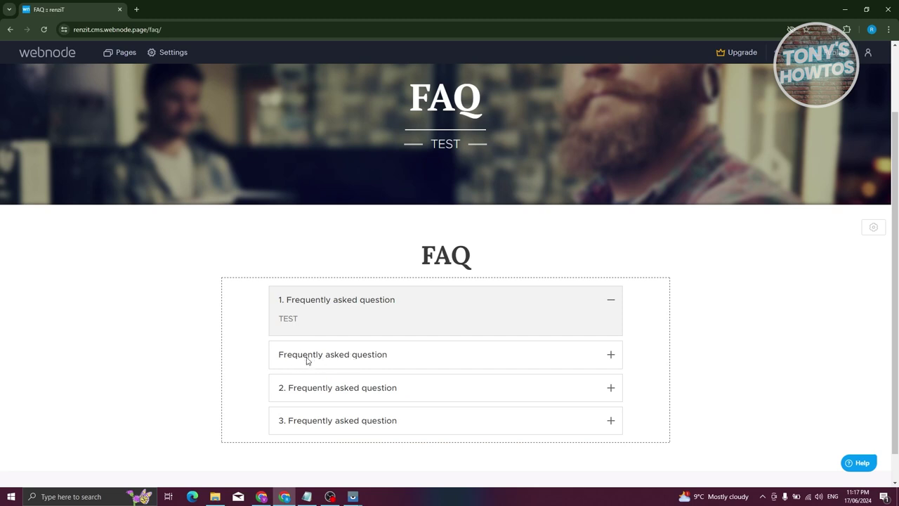
pyautogui.doubleClick(280, 356)
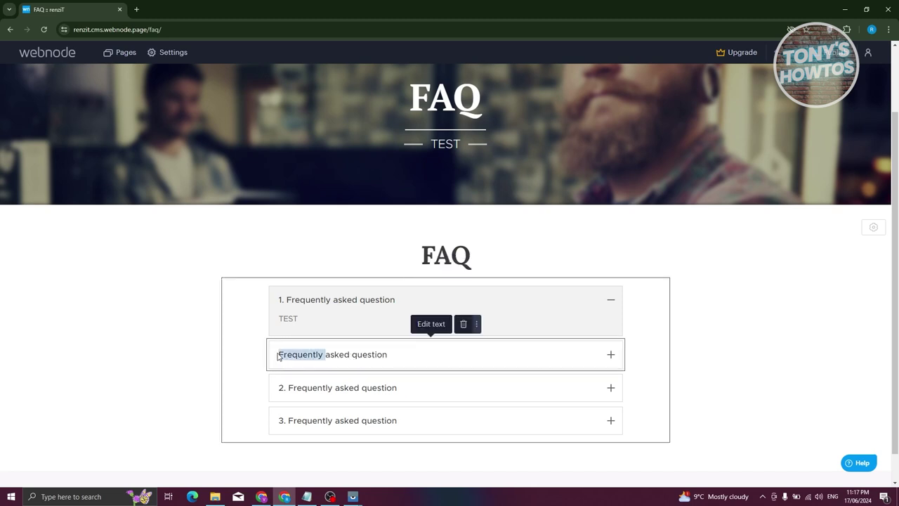
pyautogui.click(280, 356)
pyautogui.write('4.')
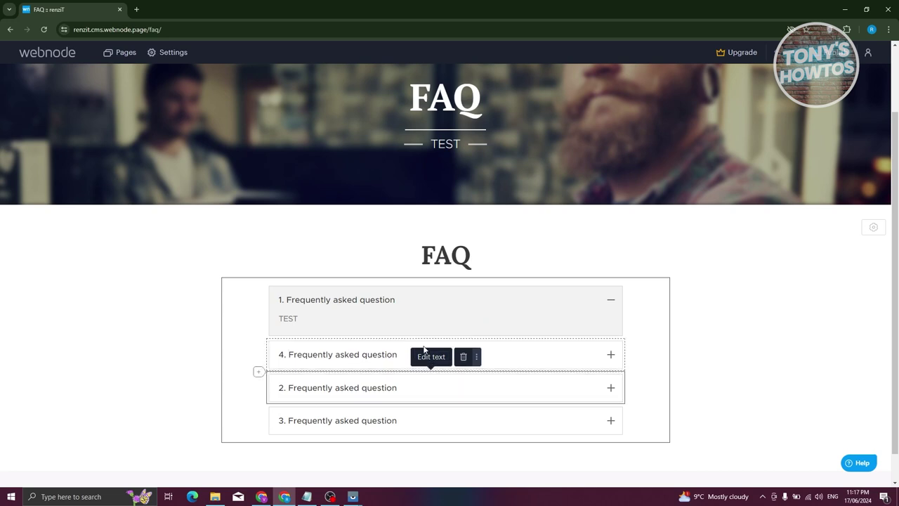
# - Drag question 4 below question 3 so the accordion runs 1 through 4
pyautogui.click(310, 356)
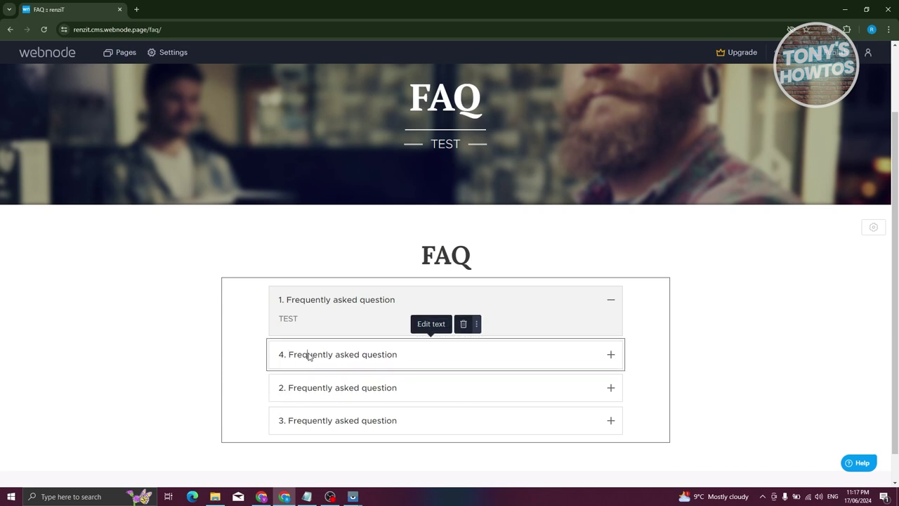
pyautogui.click(232, 397)
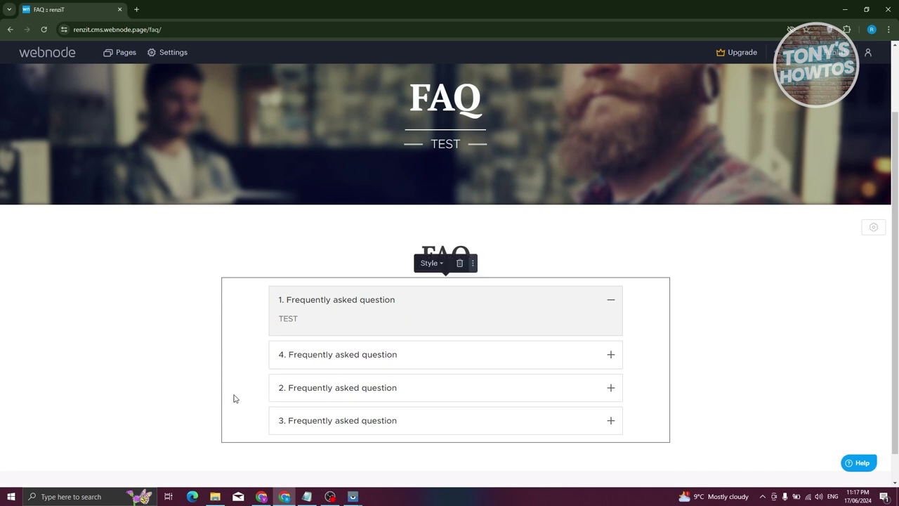
pyautogui.click(318, 358)
pyautogui.moveTo(319, 359); pyautogui.dragTo(327, 357)
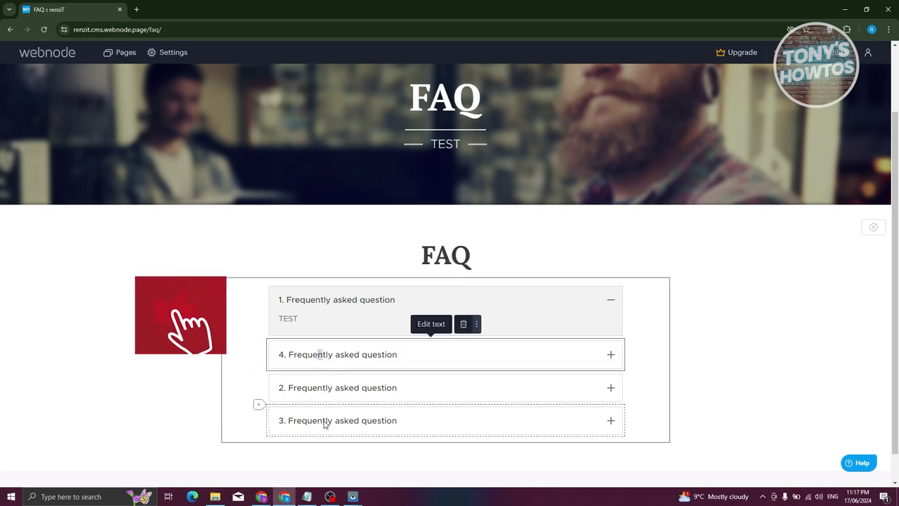
pyautogui.click(657, 374)
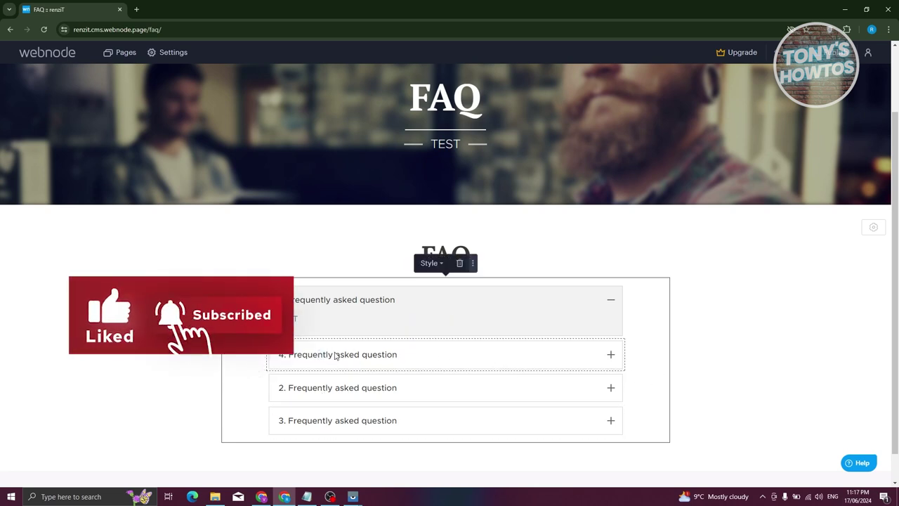
pyautogui.moveTo(569, 361); pyautogui.dragTo(519, 458)
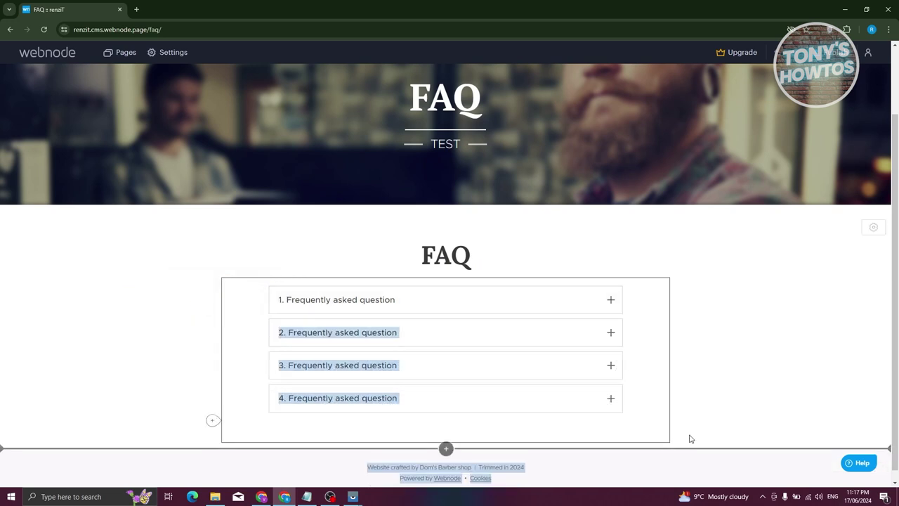
# - Insert a Photo gallery section beneath the FAQ accordion from the Add section panel
pyautogui.scroll(-1, 791, 325)
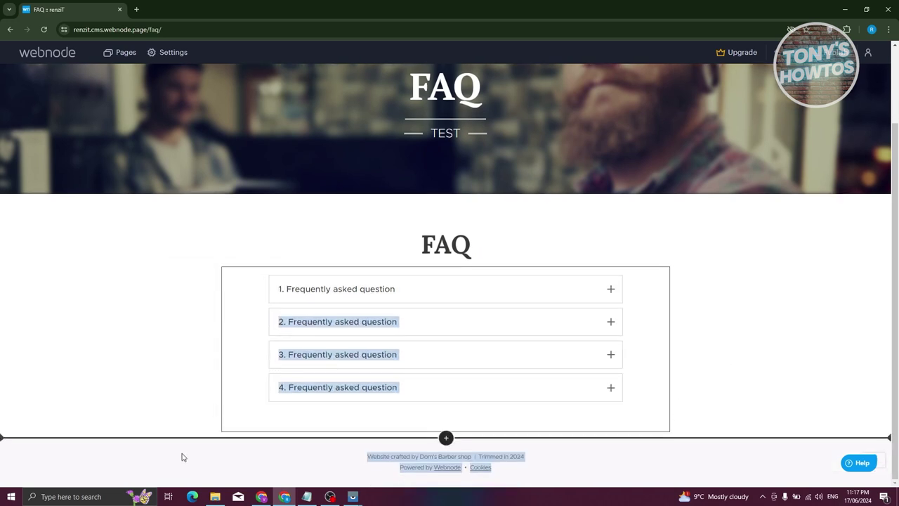
pyautogui.click(447, 439)
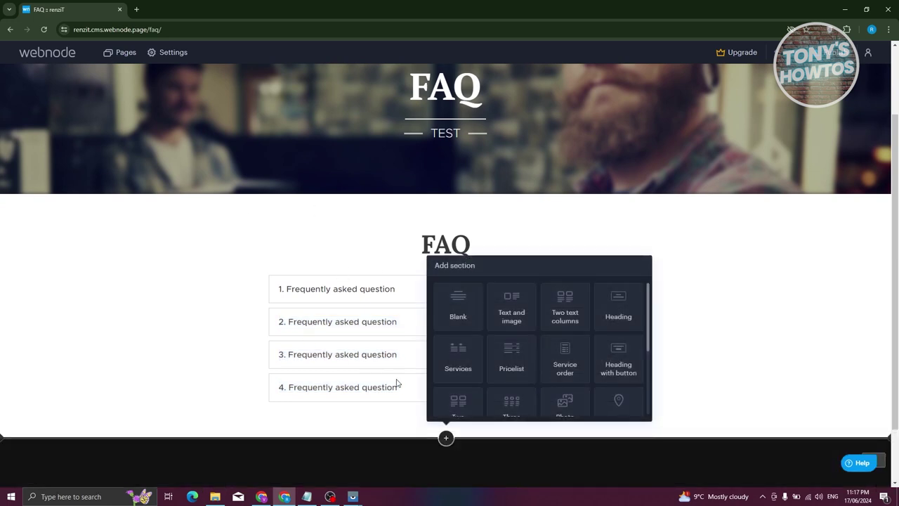
pyautogui.scroll(-1, 386, 389)
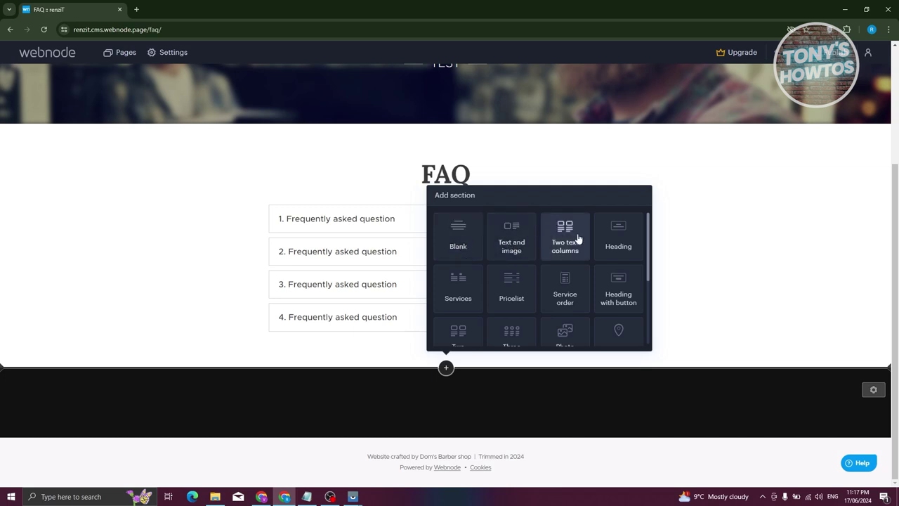
pyautogui.scroll(-3, 540, 337)
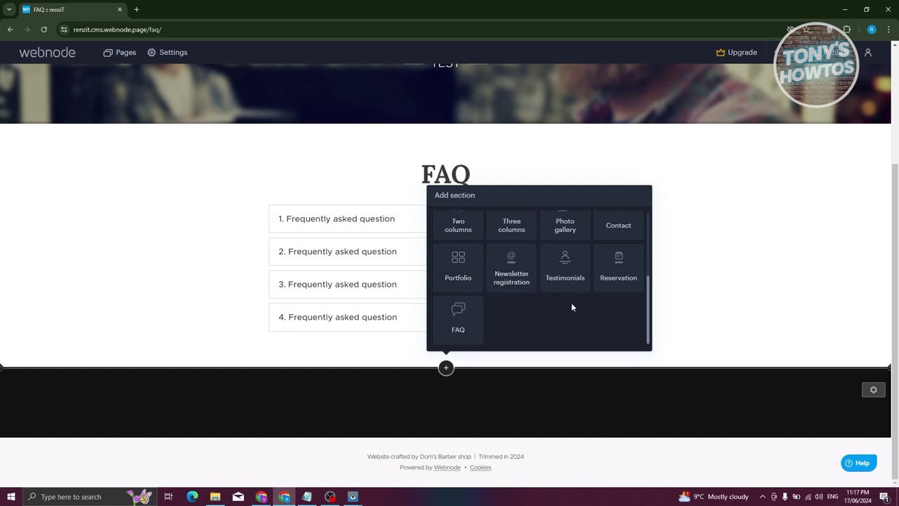
pyautogui.scroll(1, 571, 306)
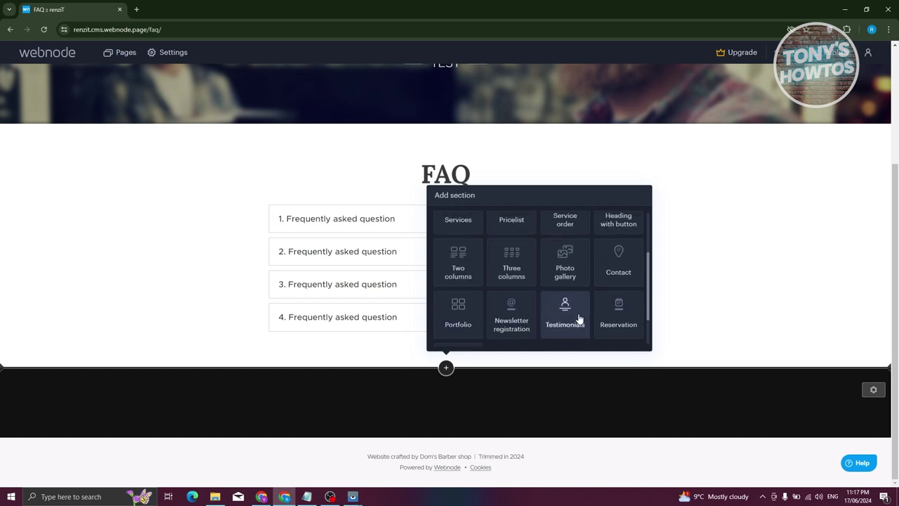
pyautogui.click(566, 267)
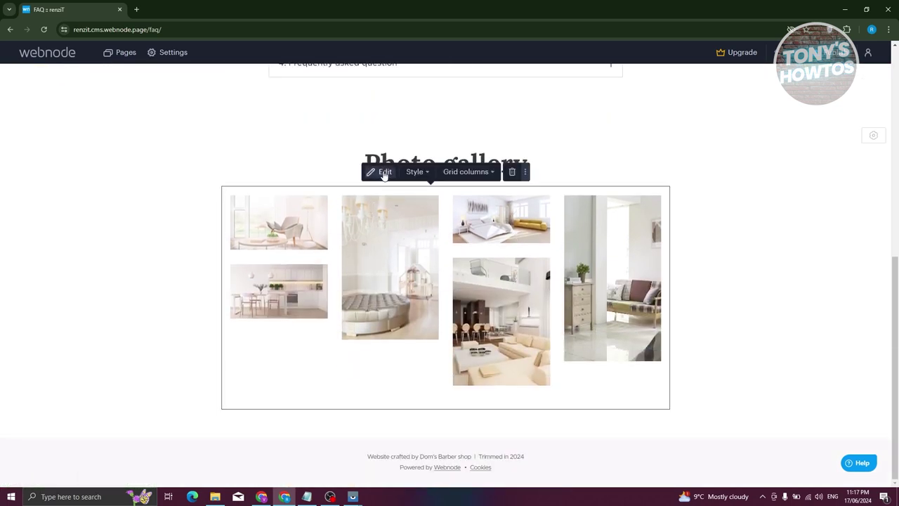
# - Change the gallery's Grid columns from 4 to 5, briefly trying 3 first
pyautogui.click(384, 173)
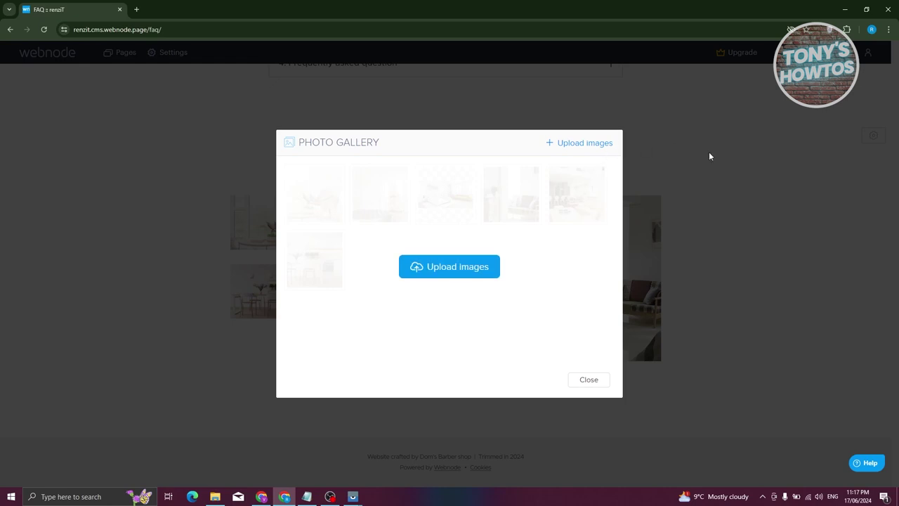
pyautogui.click(760, 172)
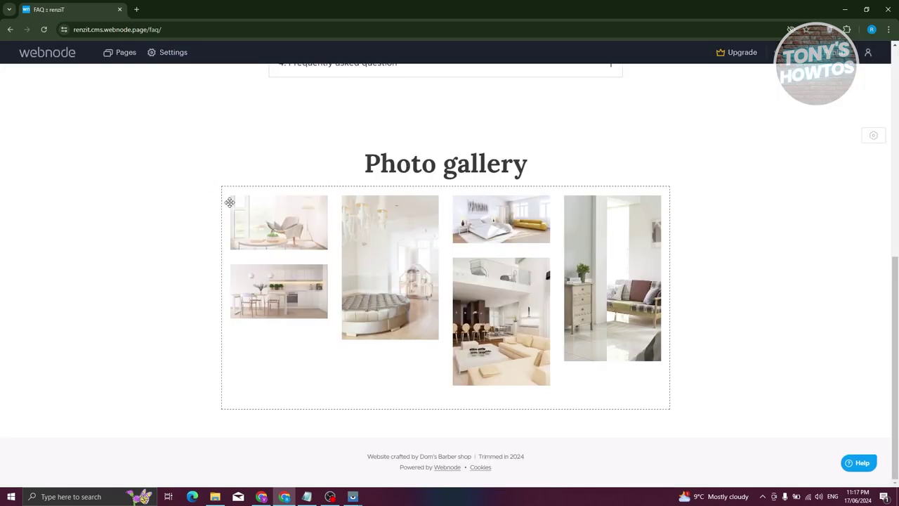
pyautogui.click(229, 202)
pyautogui.click(494, 176)
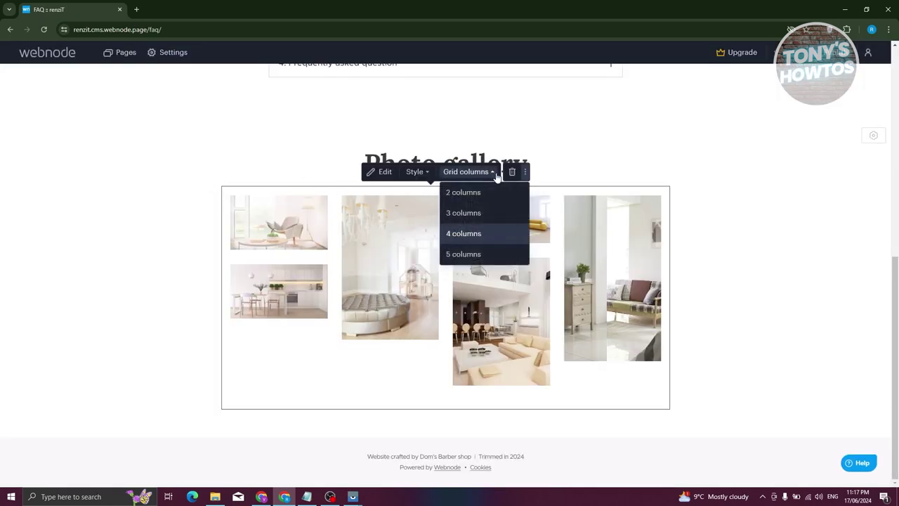
pyautogui.click(472, 220)
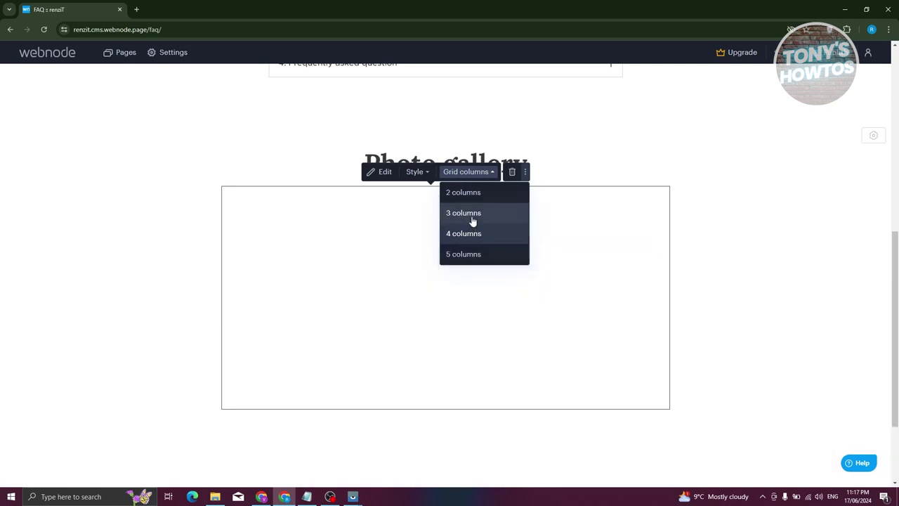
pyautogui.click(475, 255)
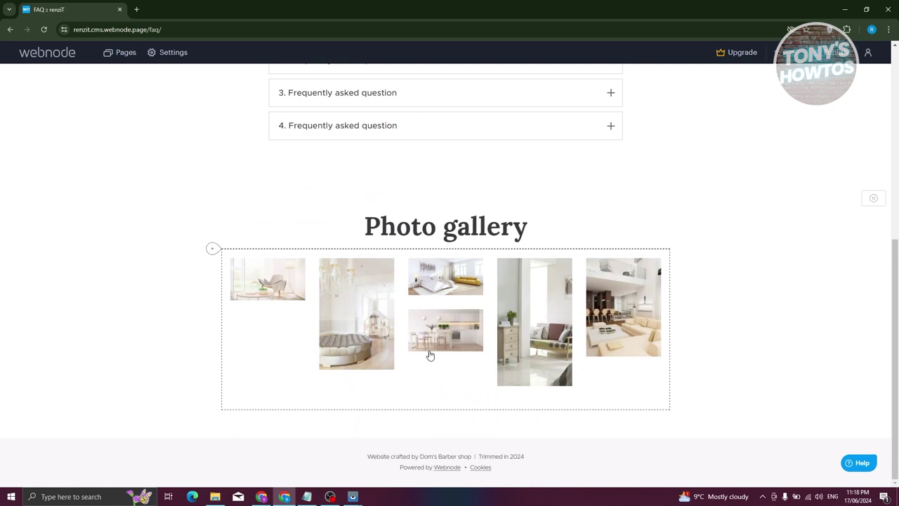
pyautogui.scroll(5, 766, 251)
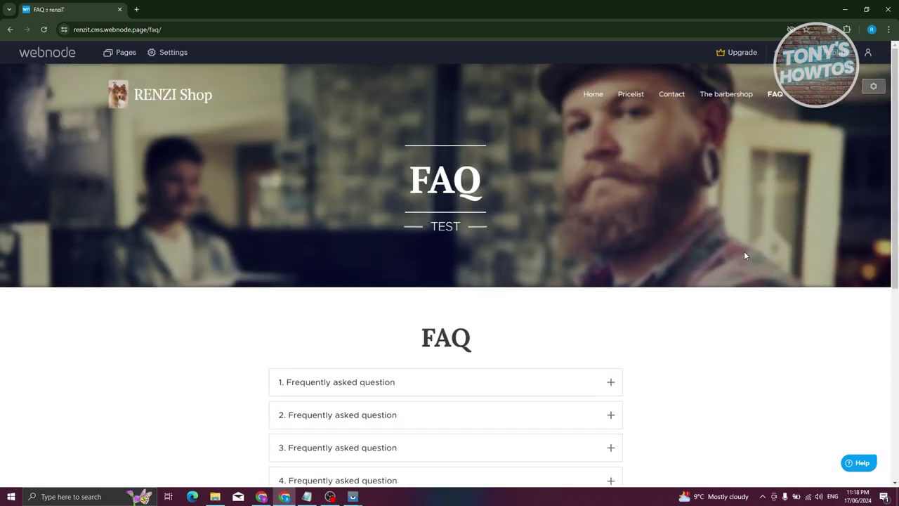
# - Review Settings sections: Domains, Email, Editors, Website, Design, Store, Backup, ending on Languages
pyautogui.click(161, 52)
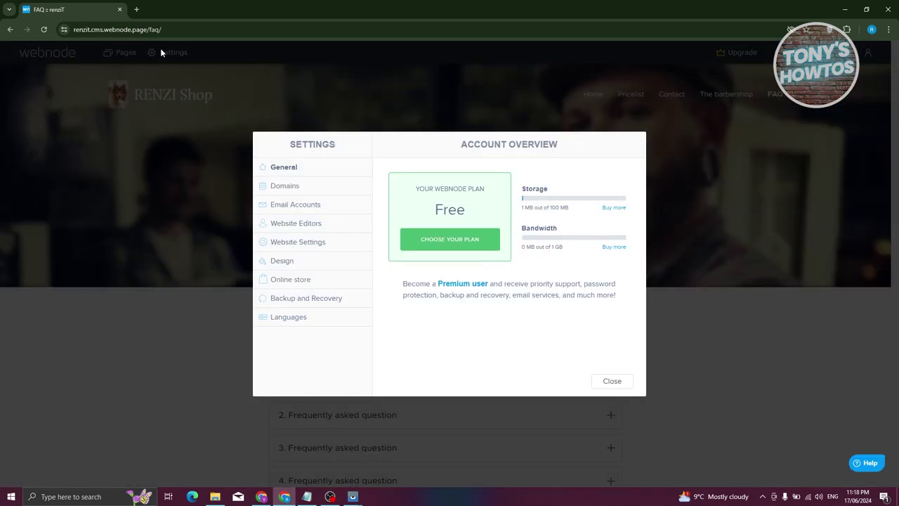
pyautogui.click(283, 187)
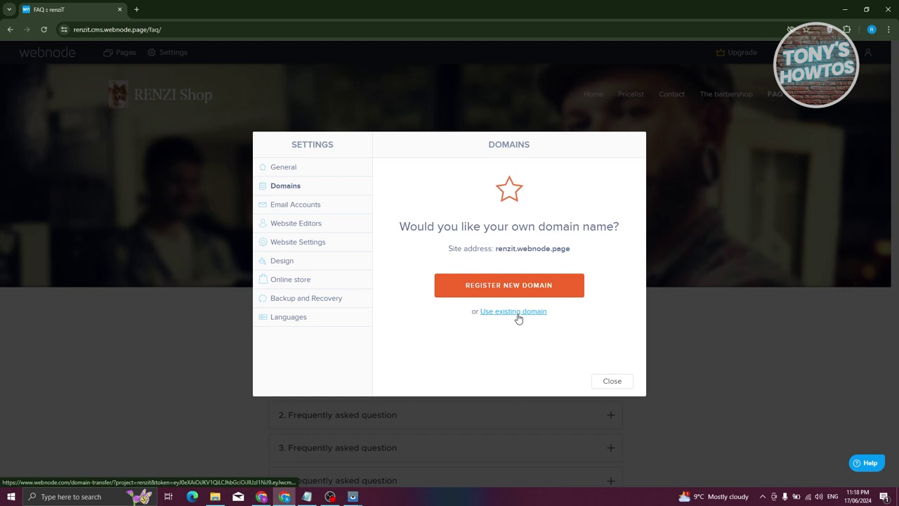
pyautogui.click(310, 212)
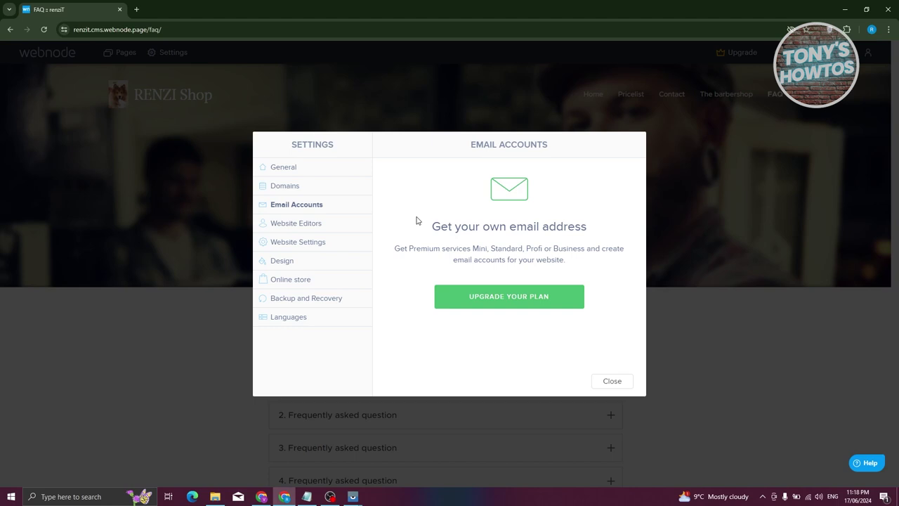
pyautogui.click(286, 226)
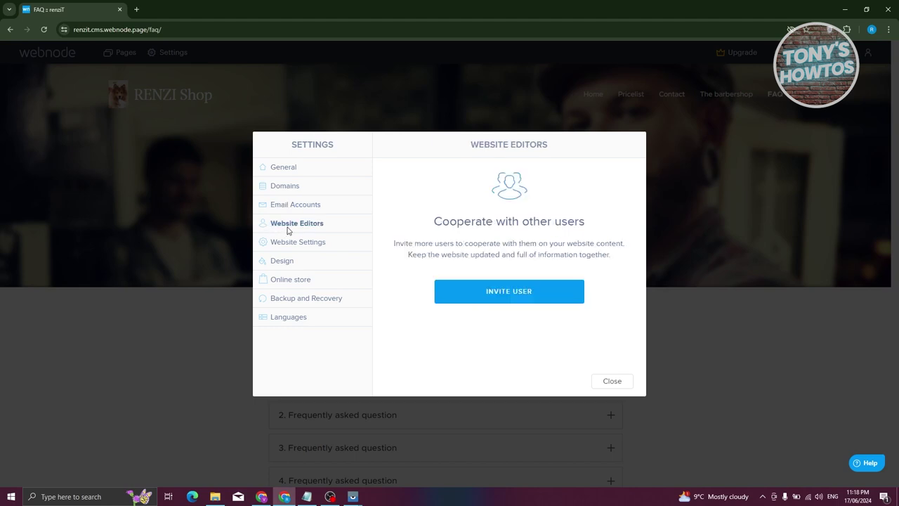
pyautogui.click(319, 248)
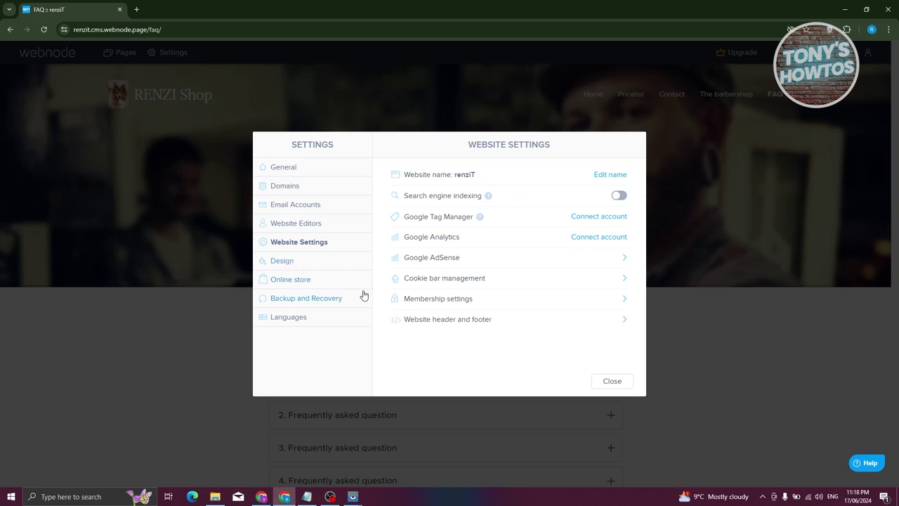
pyautogui.click(281, 261)
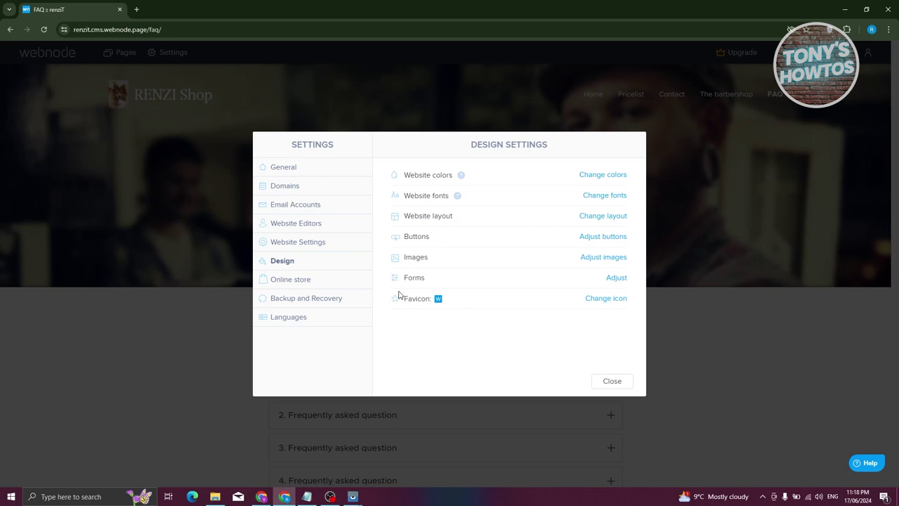
pyautogui.click(289, 280)
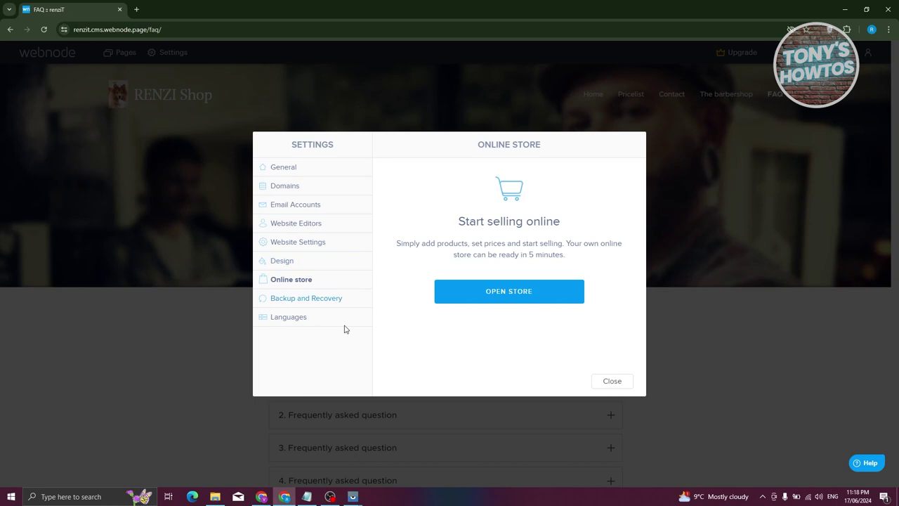
pyautogui.click(311, 302)
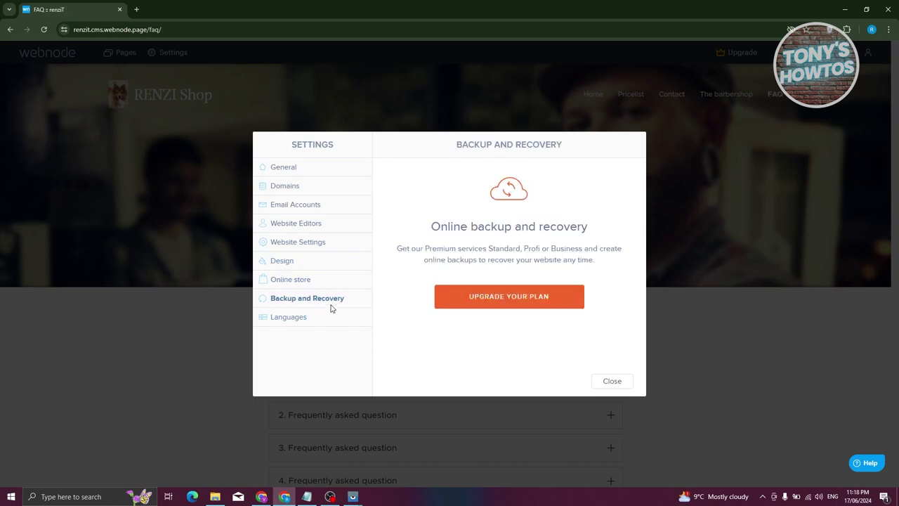
pyautogui.click(308, 319)
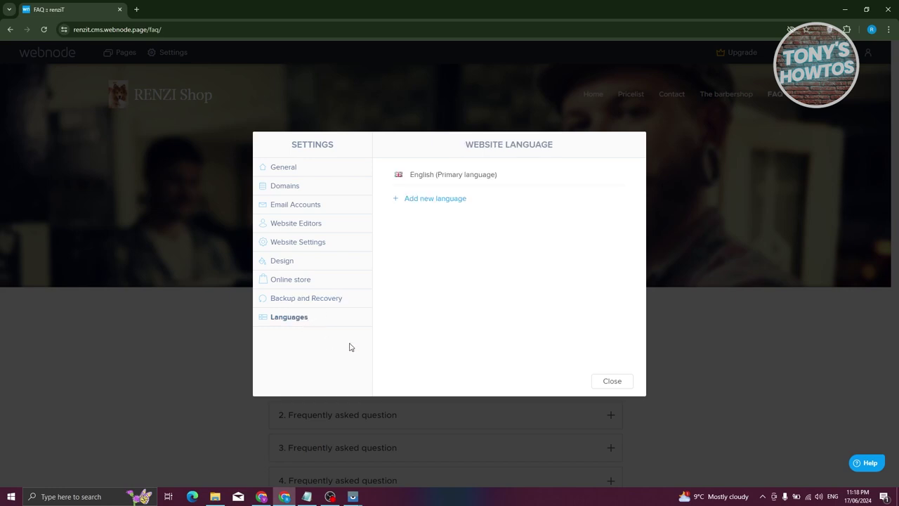
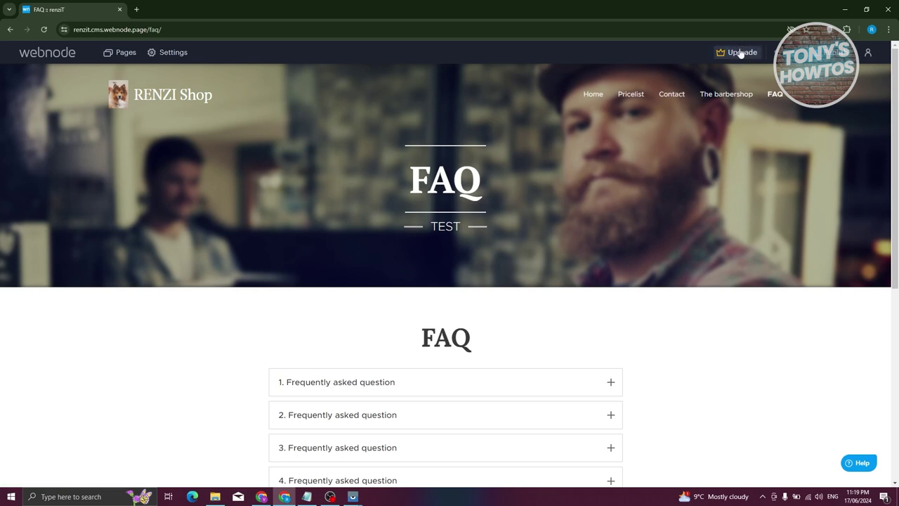
pyautogui.click(739, 54)
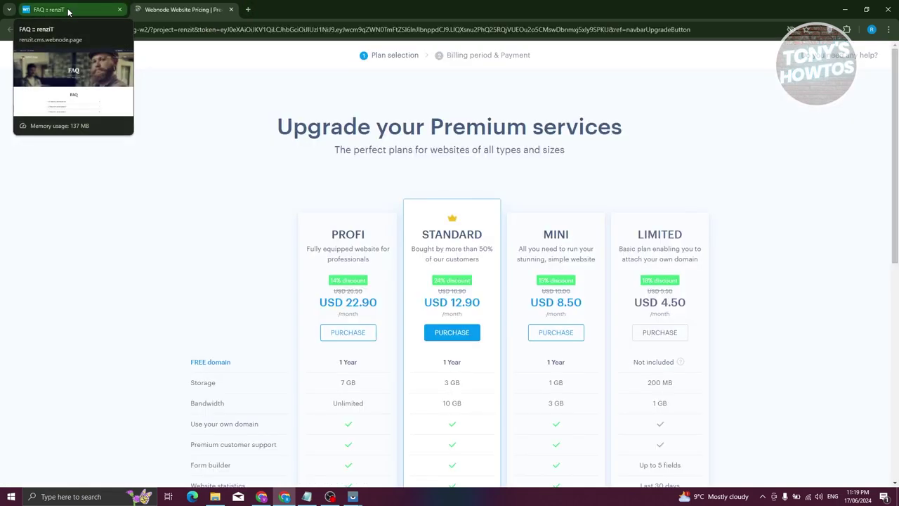
pyautogui.scroll(-2, 238, 250)
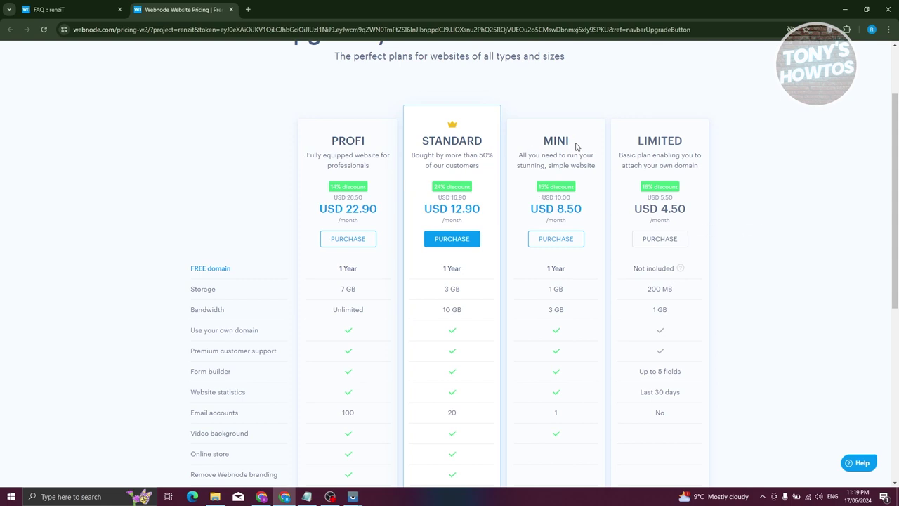
pyautogui.click(46, 9)
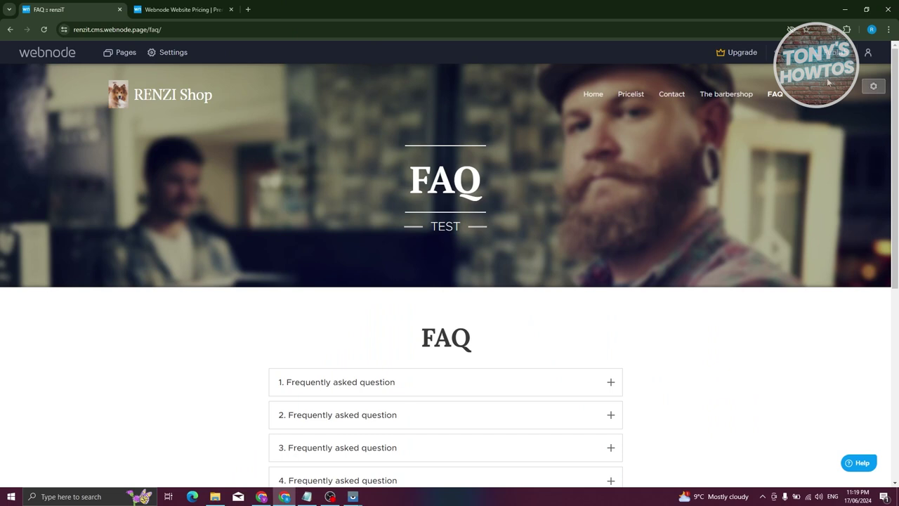
# - Open the My projects list from the account menu in a new browser tab
pyautogui.click(869, 60)
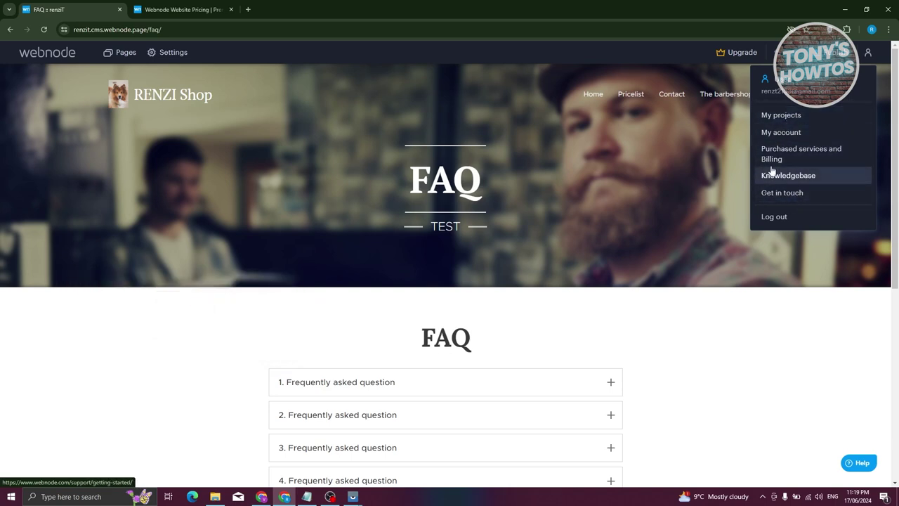
pyautogui.rightClick(784, 121)
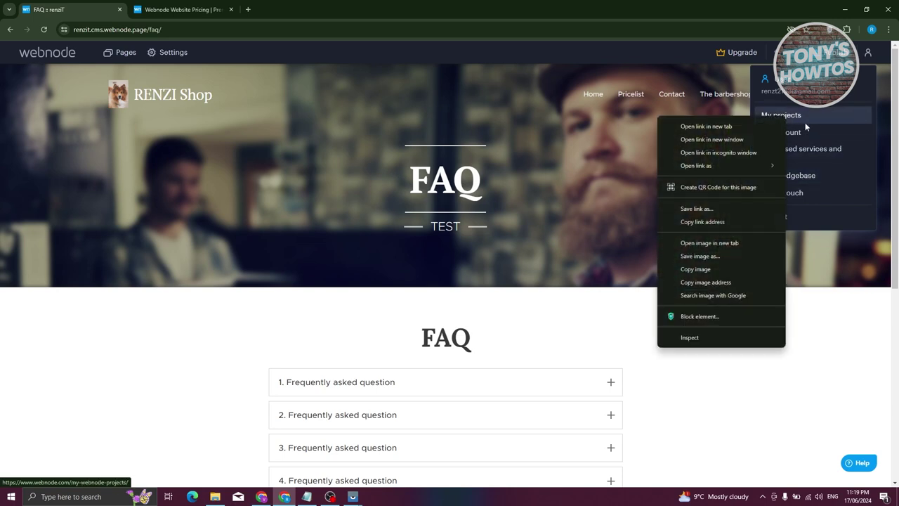
pyautogui.click(758, 126)
pyautogui.click(250, 10)
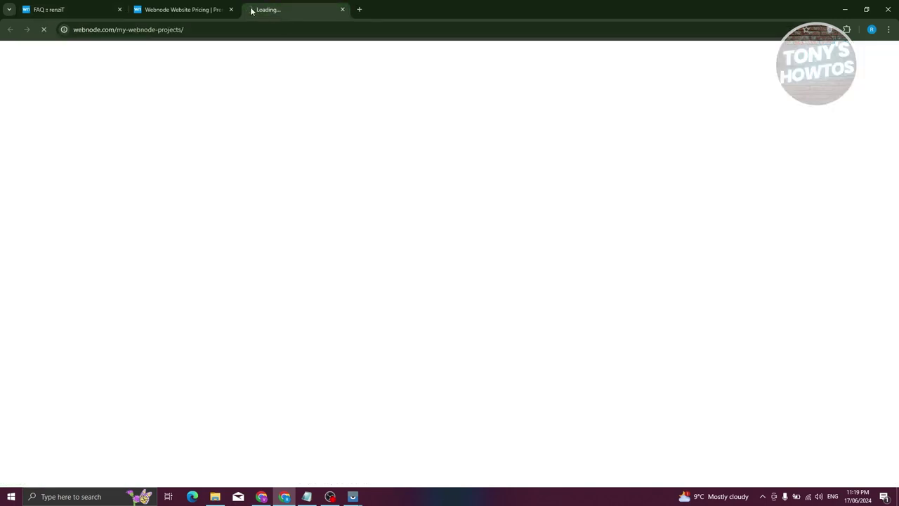
# - Close the pricing tab, dismiss the site search announcement, and go back to the FAQ page editor
pyautogui.click(233, 9)
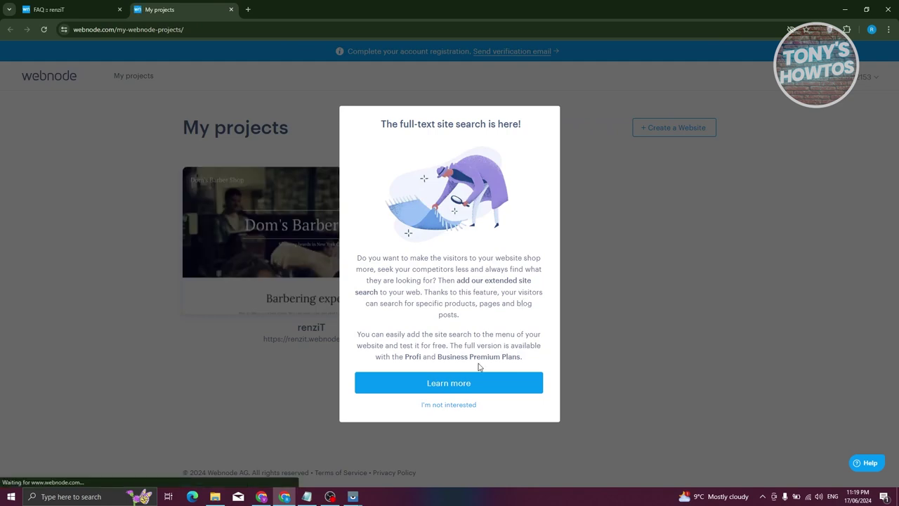
pyautogui.click(473, 406)
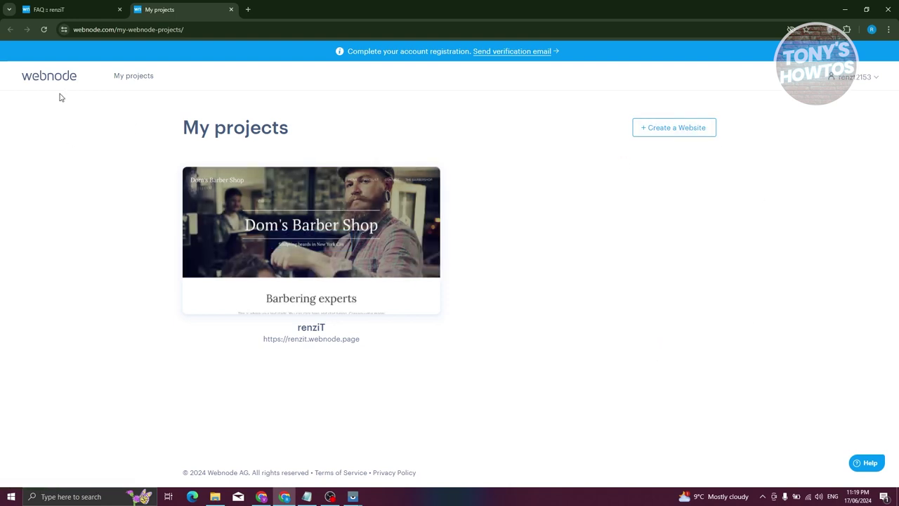
pyautogui.click(48, 9)
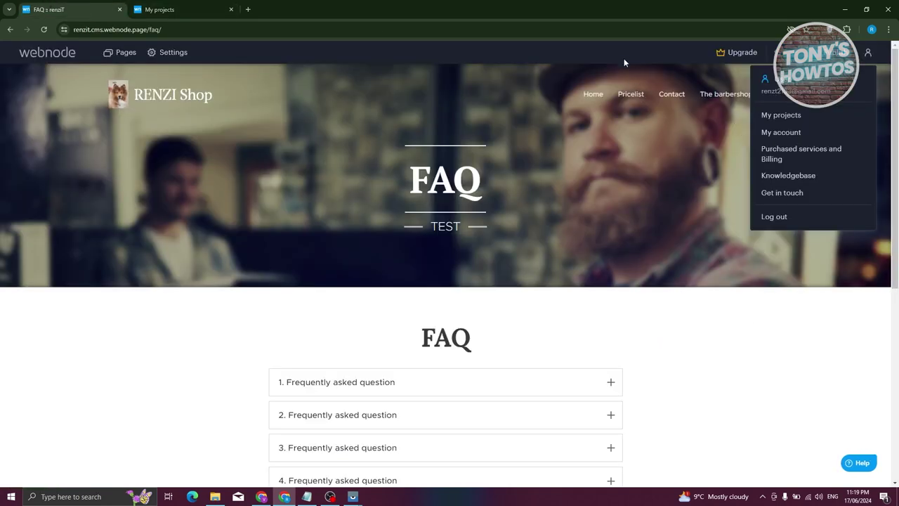
# - Publish the site live, then copy the renzit.webnode.page/faq/ link from the success dialog's share options
pyautogui.click(835, 52)
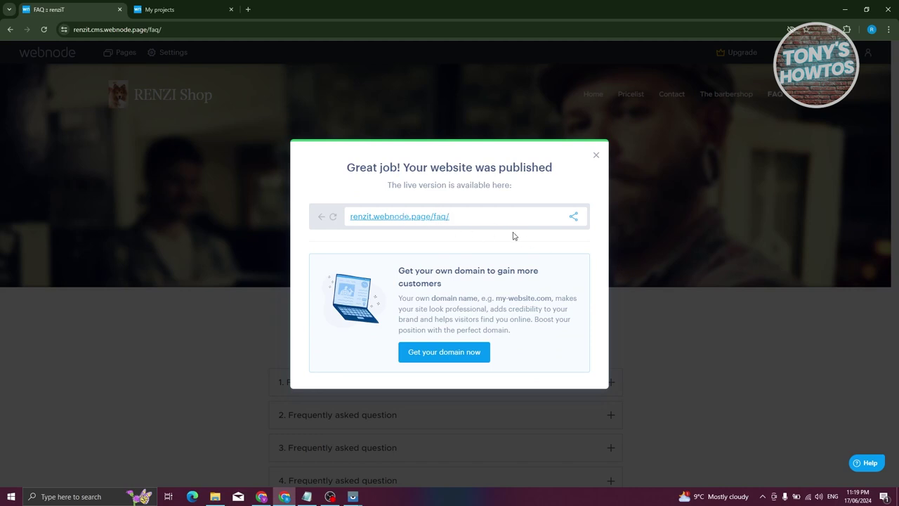
pyautogui.click(573, 217)
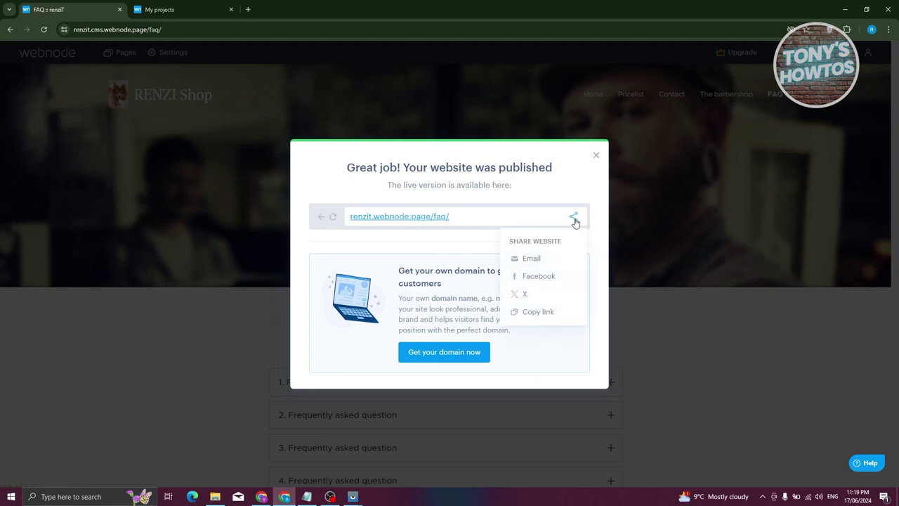
pyautogui.click(546, 315)
pyautogui.click(534, 312)
pyautogui.click(597, 155)
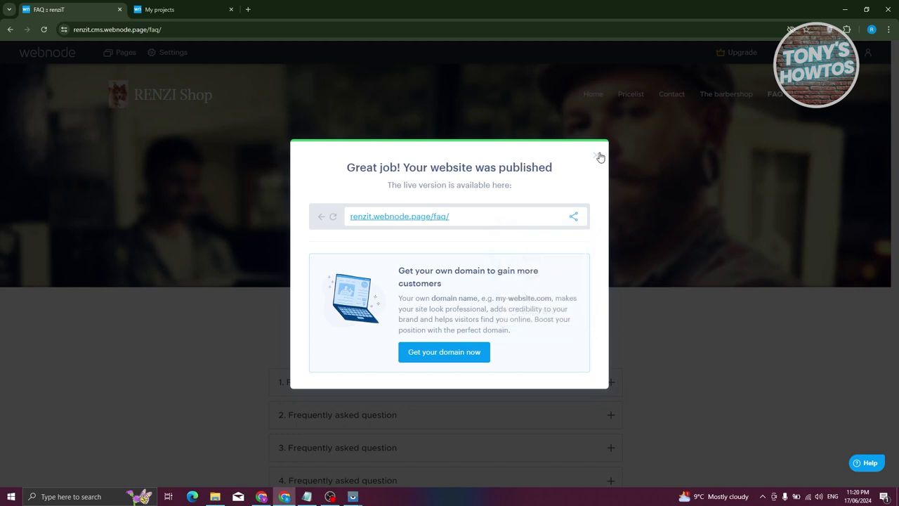